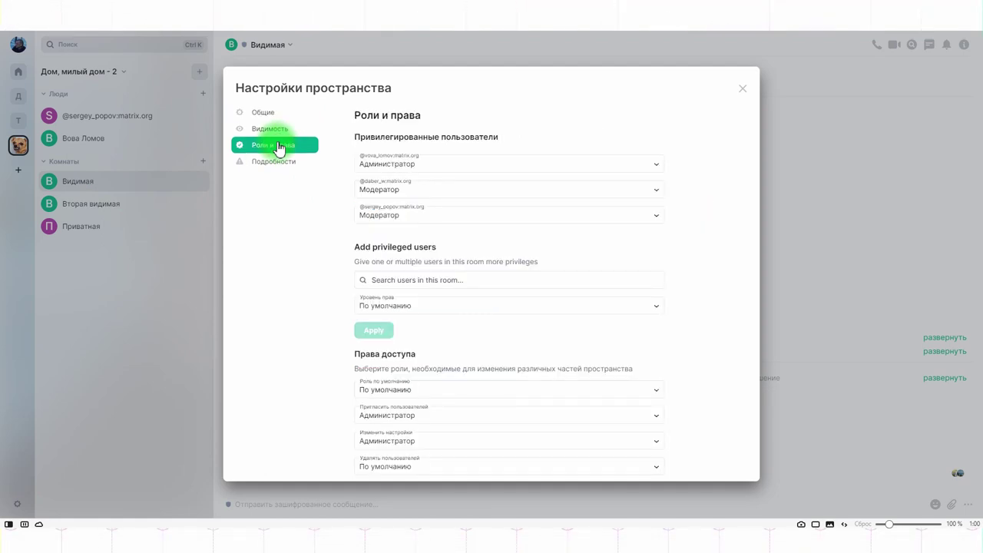
Set the space's default role (Роль по умолчанию) to a special permission level of 50
scroll(552, 307, down, 5)
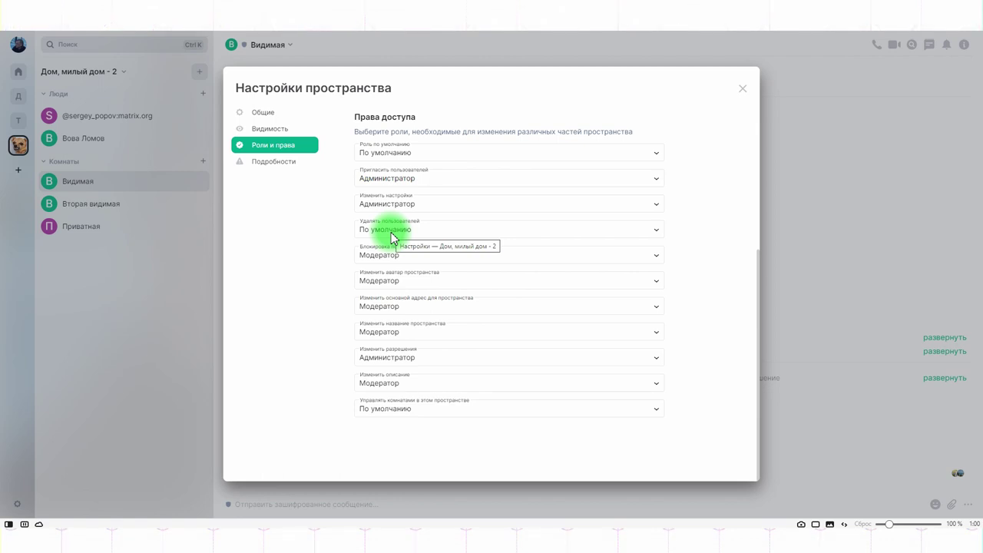
click(383, 155)
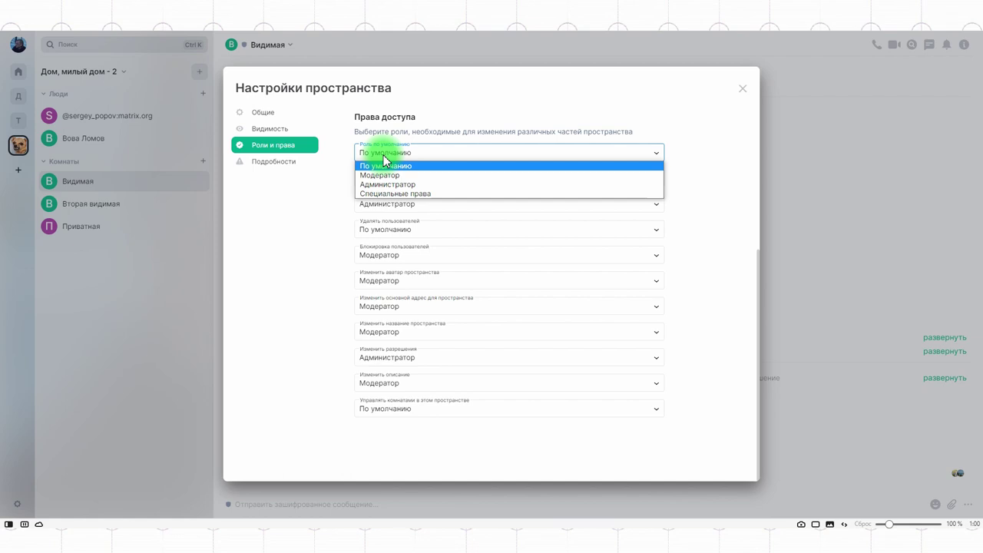
click(392, 192)
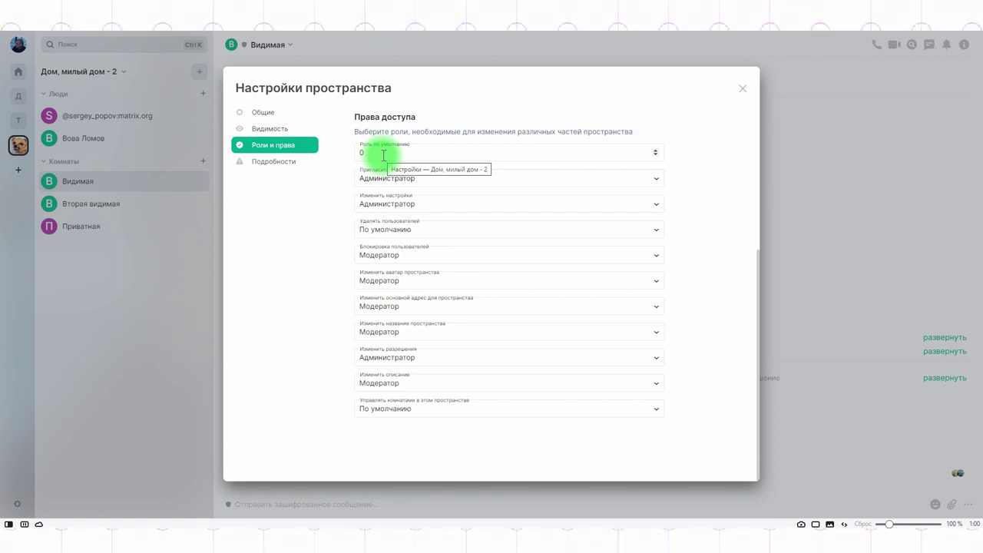
drag(385, 153, 351, 157)
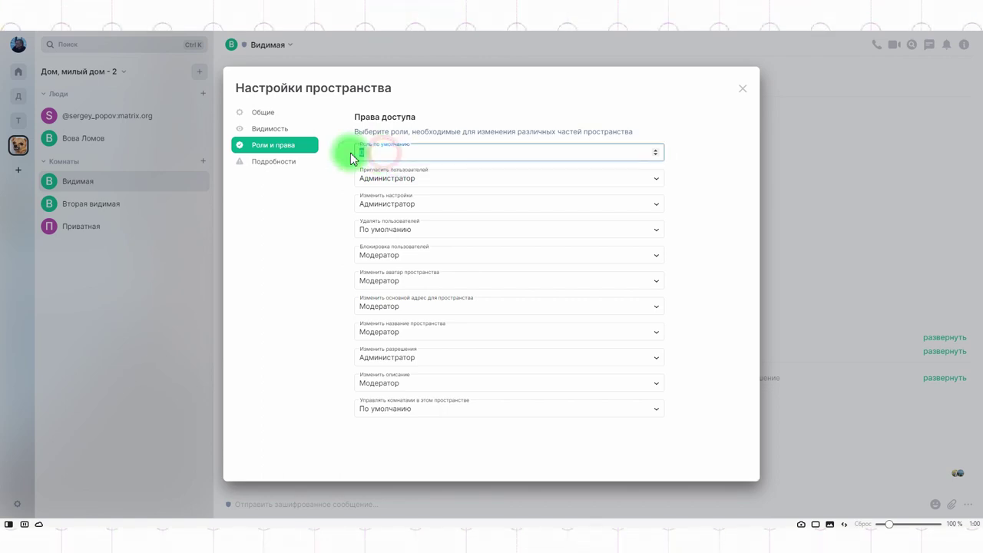
text(50)
key(Return)
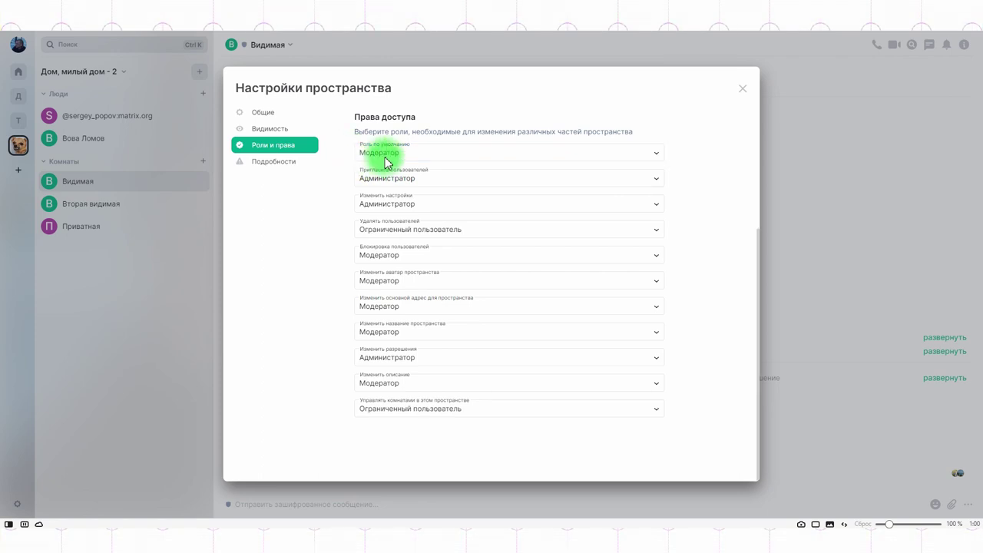
Set the space's default role (Роль по умолчанию) to a special permission level of 100
click(390, 157)
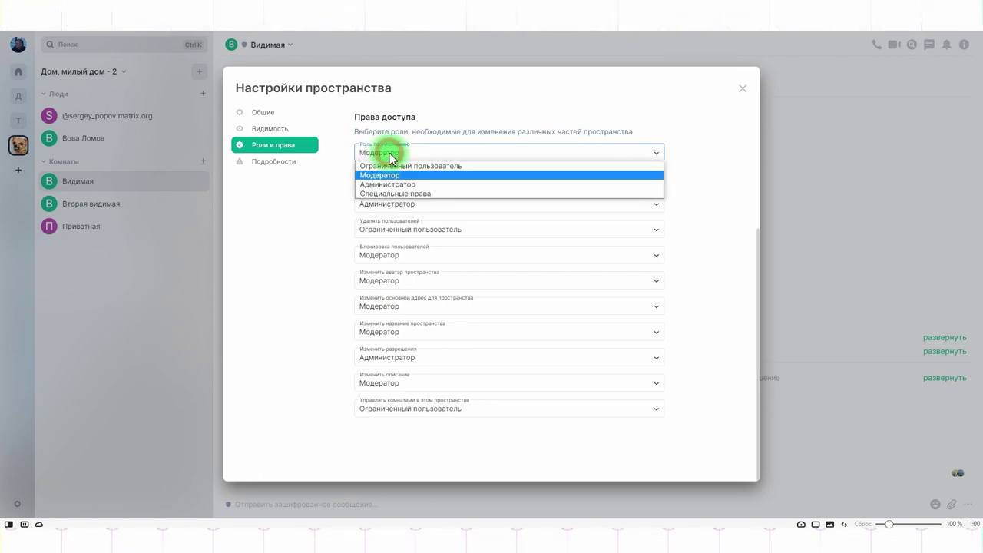
click(391, 193)
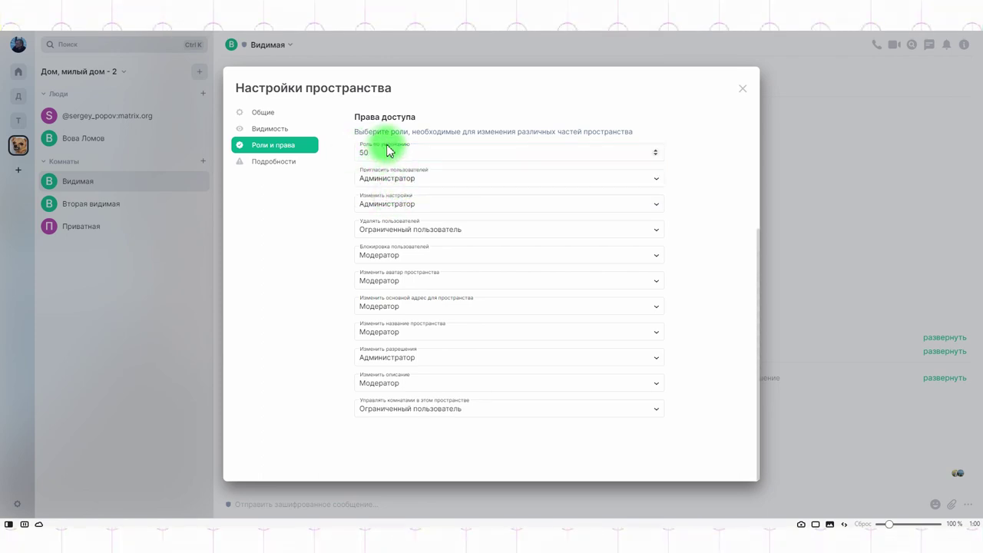
double_click(370, 152)
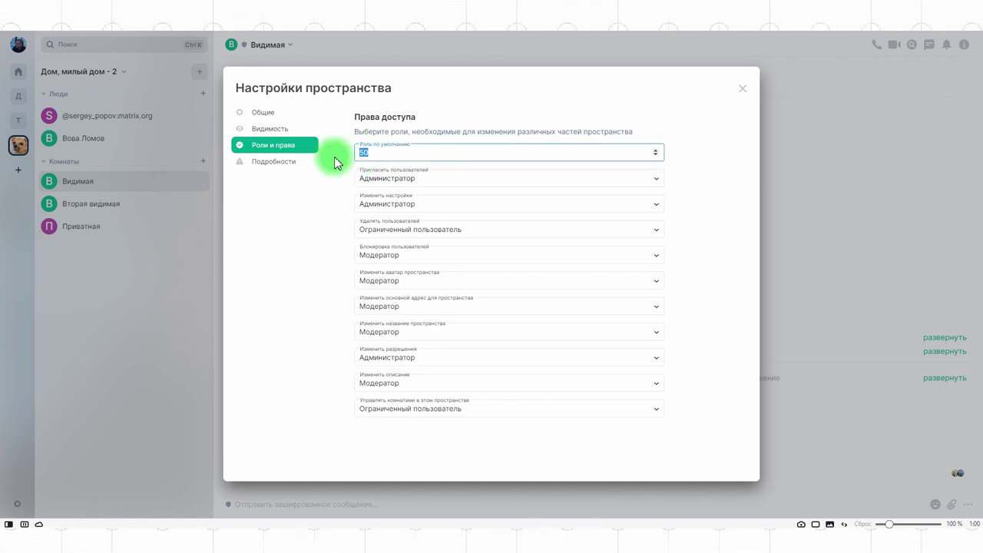
text(100)
click(336, 163)
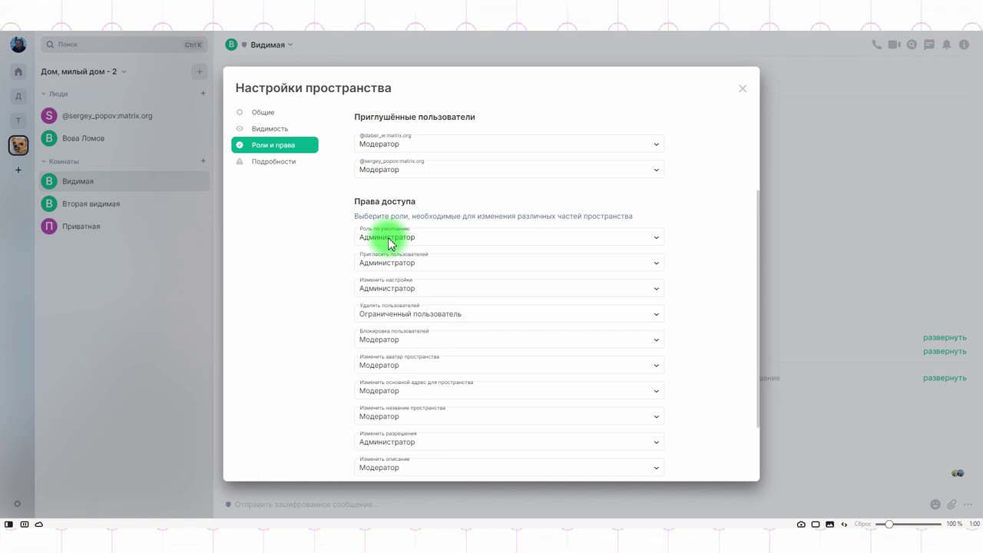
Set the space's Удалять пользователей permission to the Администратор level by entering a value under Специальные права
click(432, 314)
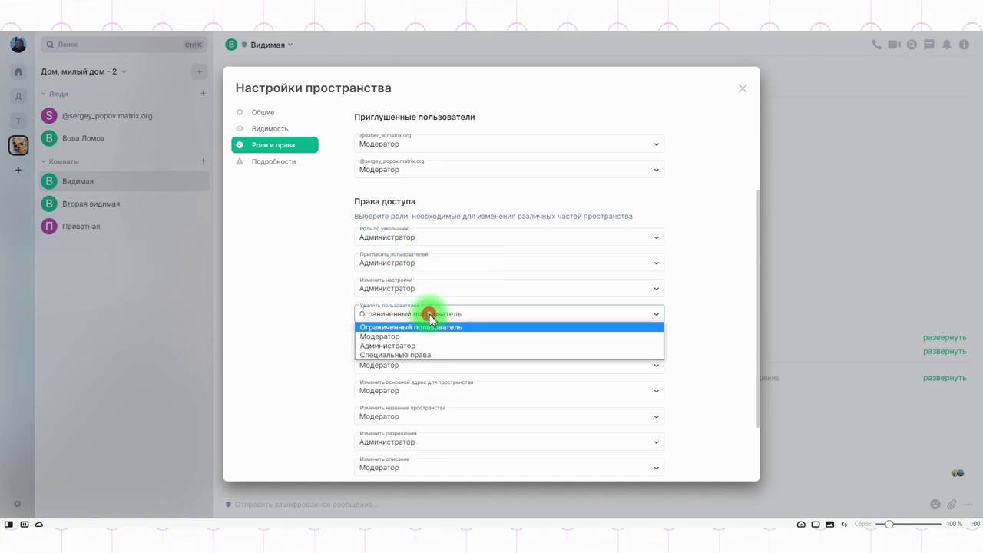
click(391, 355)
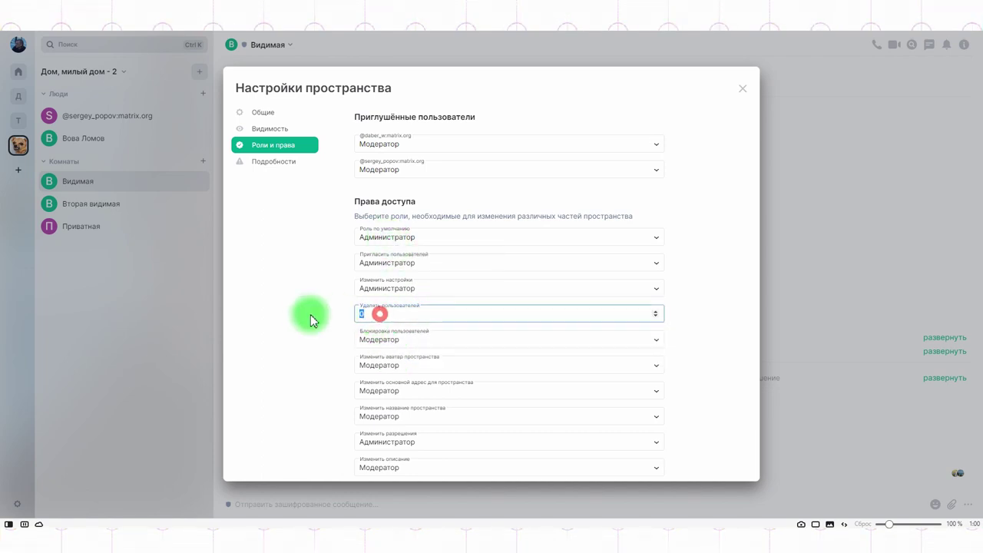
text(10)
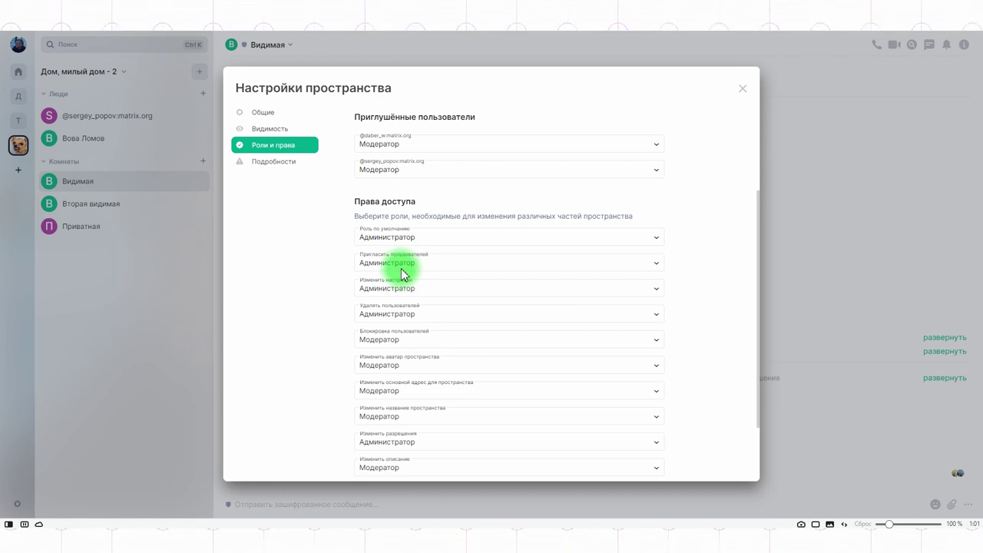
Set the space's default role to Ограниченный пользователь, accept it through Специальные права, and close the space settings
click(387, 235)
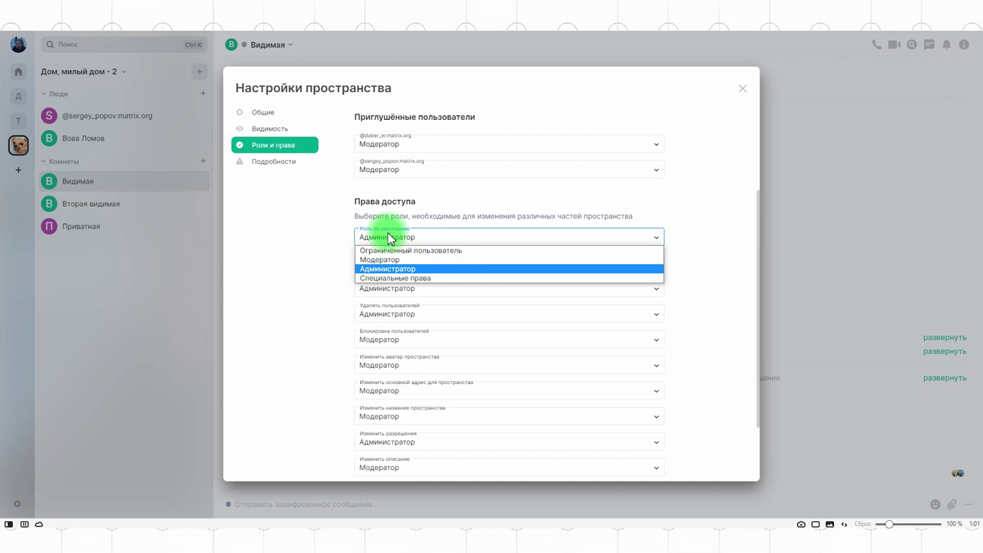
click(391, 250)
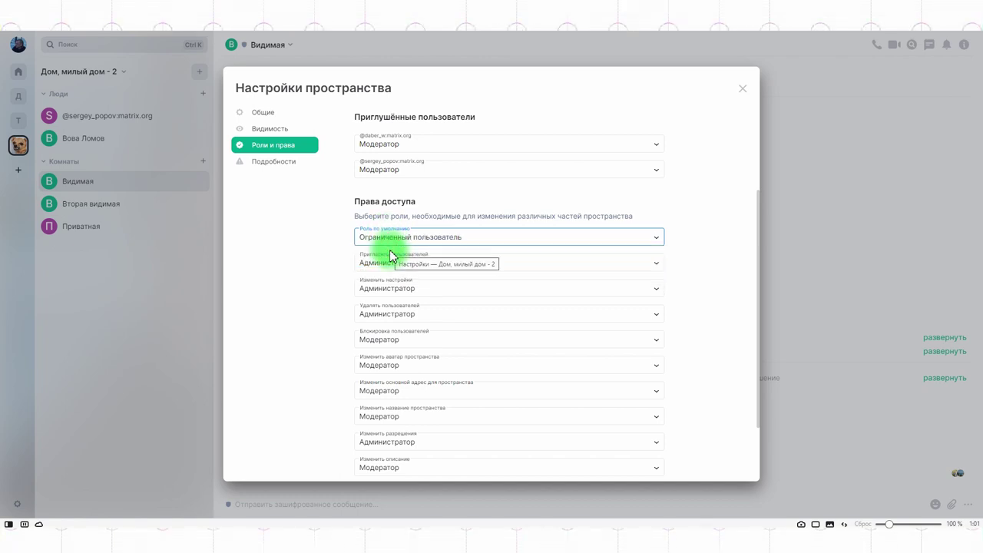
click(389, 237)
click(390, 239)
click(391, 239)
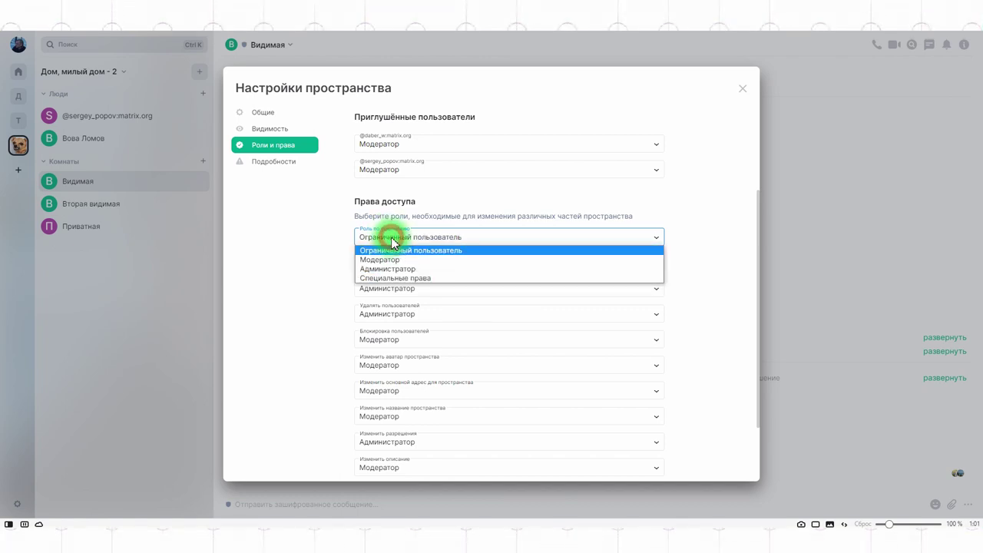
click(402, 279)
click(402, 278)
click(284, 261)
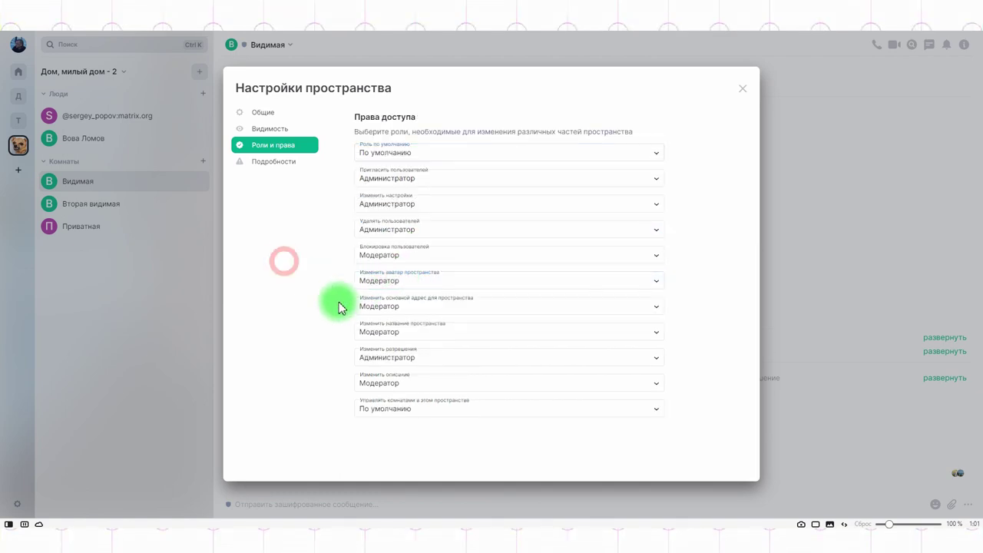
scroll(480, 305, up, 3)
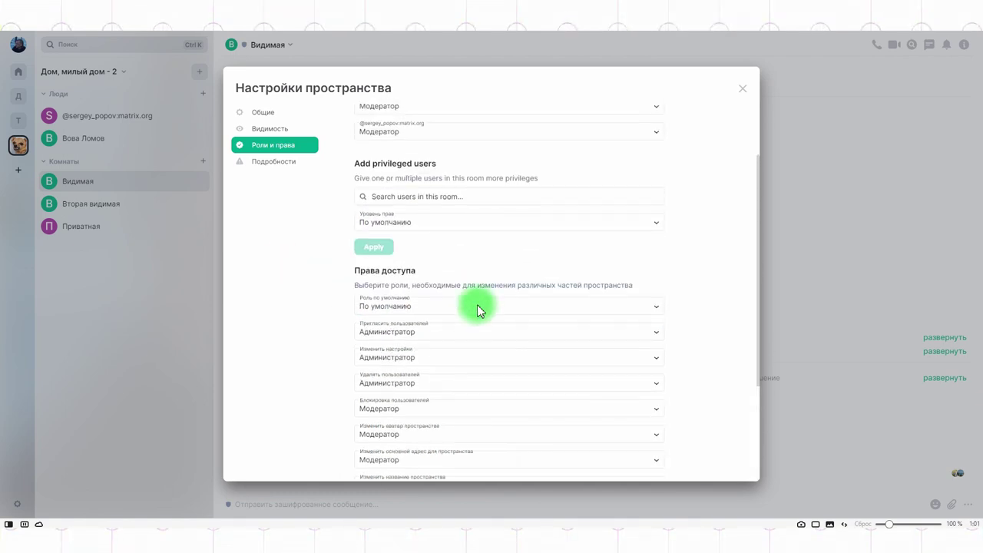
click(400, 311)
click(316, 313)
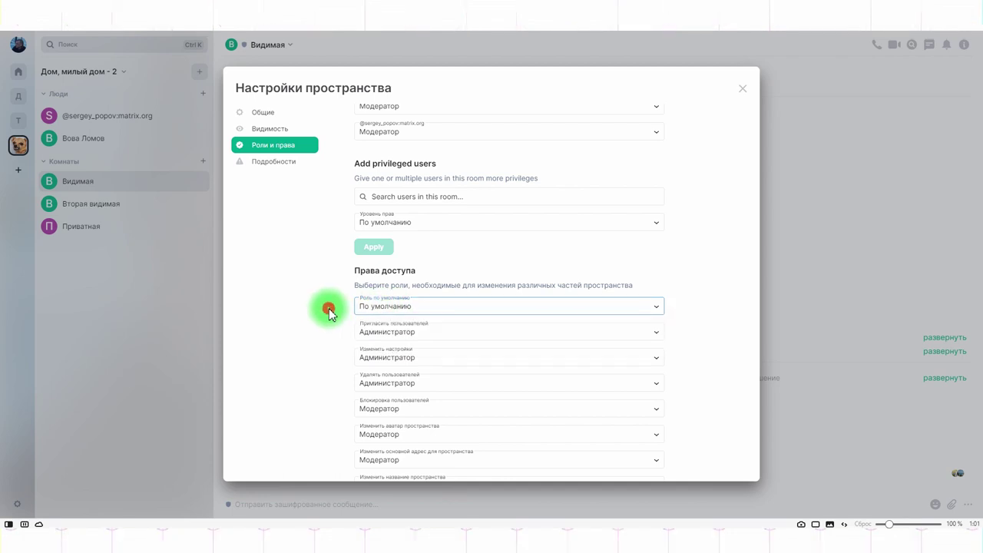
scroll(468, 325, down, 3)
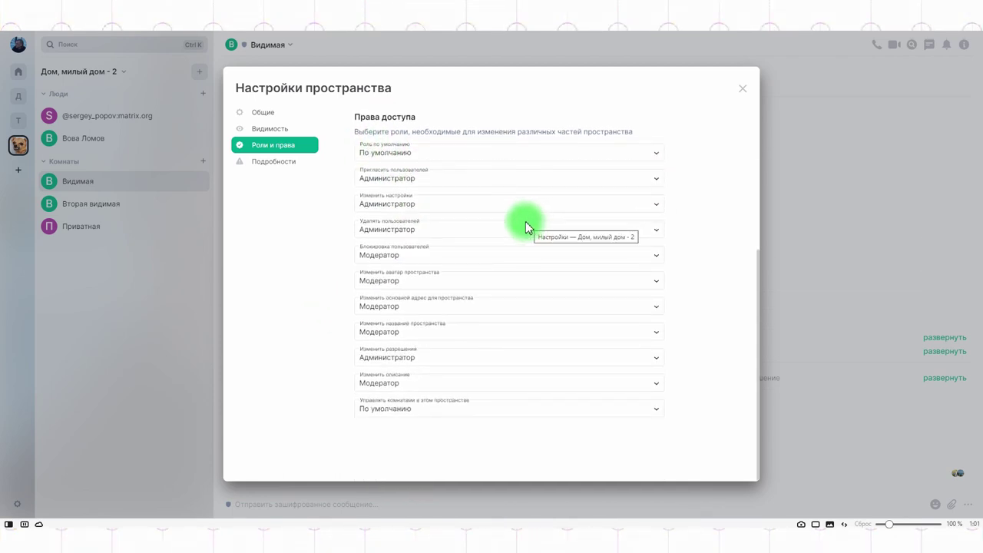
click(748, 93)
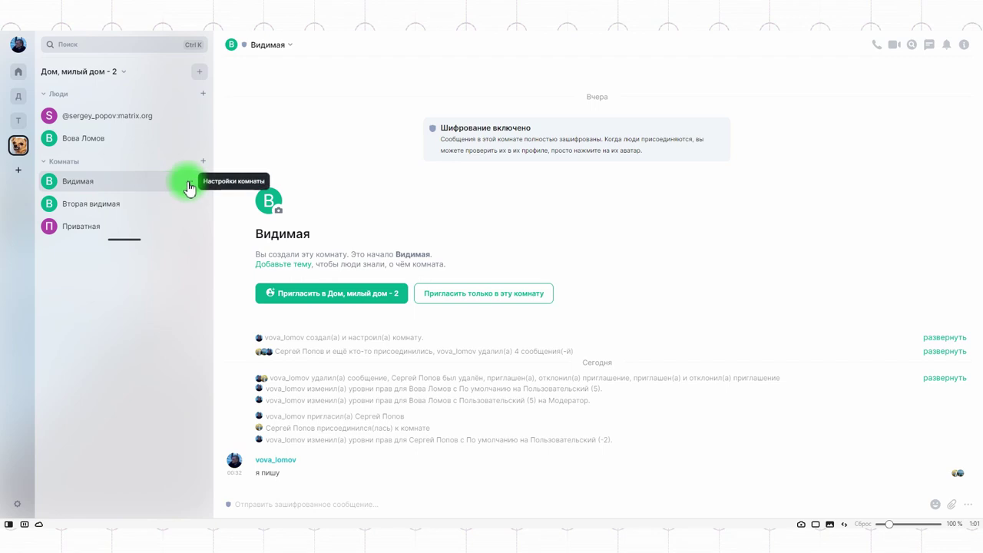
Examine the privileged users, muted users and access permissions in the roles settings of the room Видимая, and close the settings
click(188, 184)
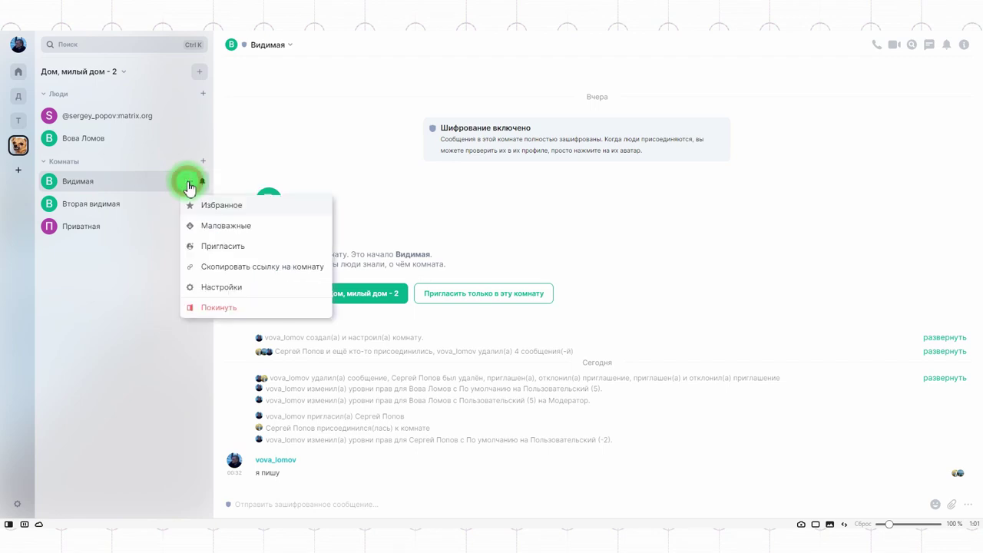
click(221, 287)
click(282, 146)
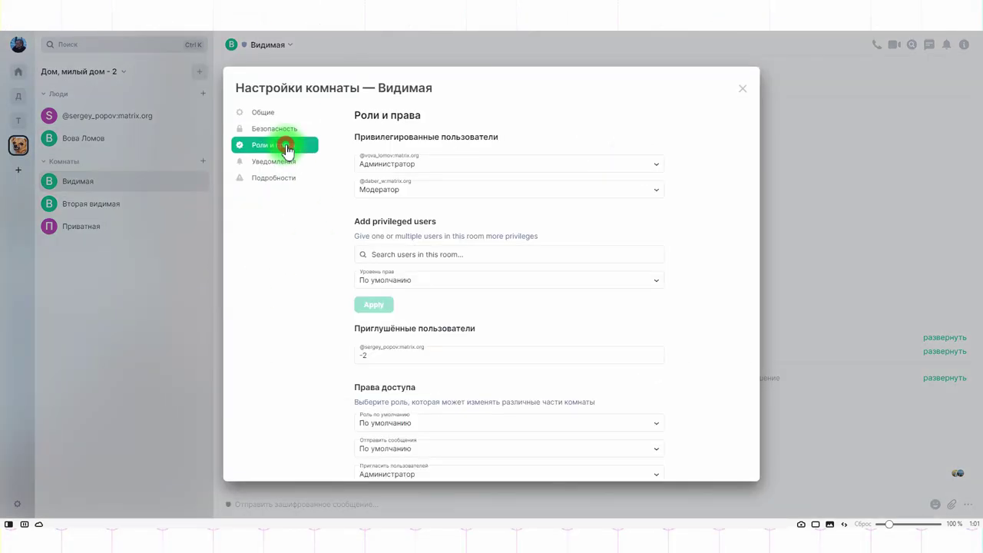
scroll(499, 292, down, 3)
scroll(500, 292, down, 5)
scroll(503, 290, up, 4)
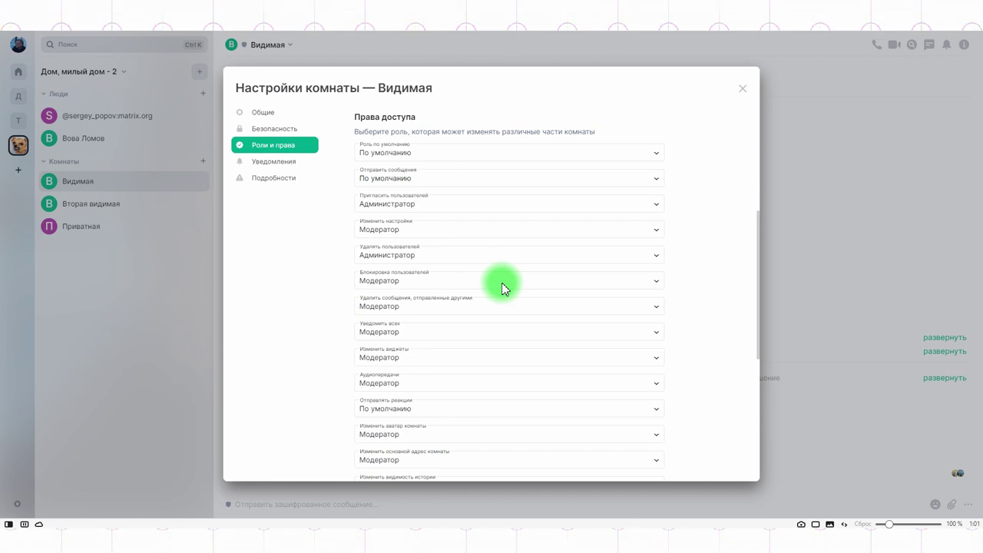
scroll(503, 287, up, 1)
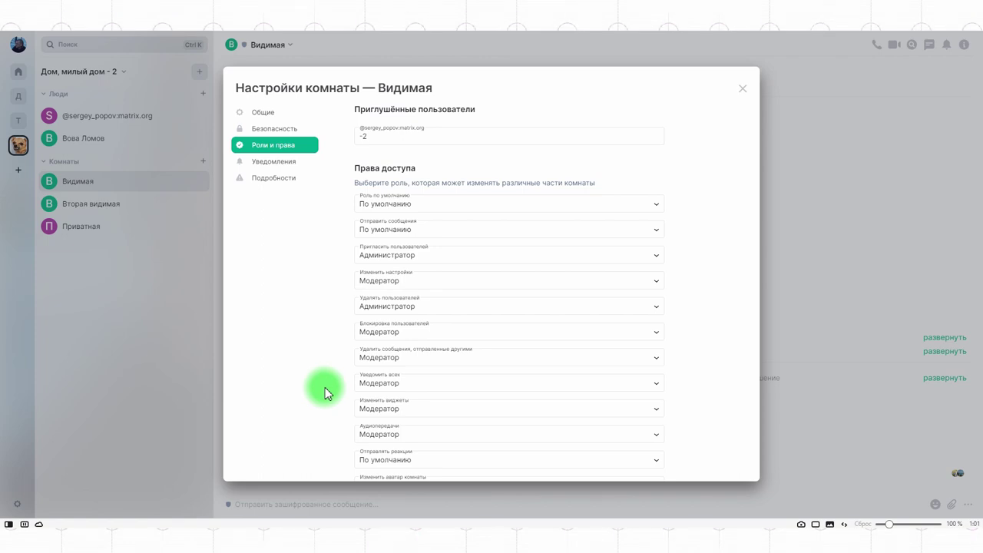
scroll(385, 372, up, 2)
scroll(386, 372, up, 2)
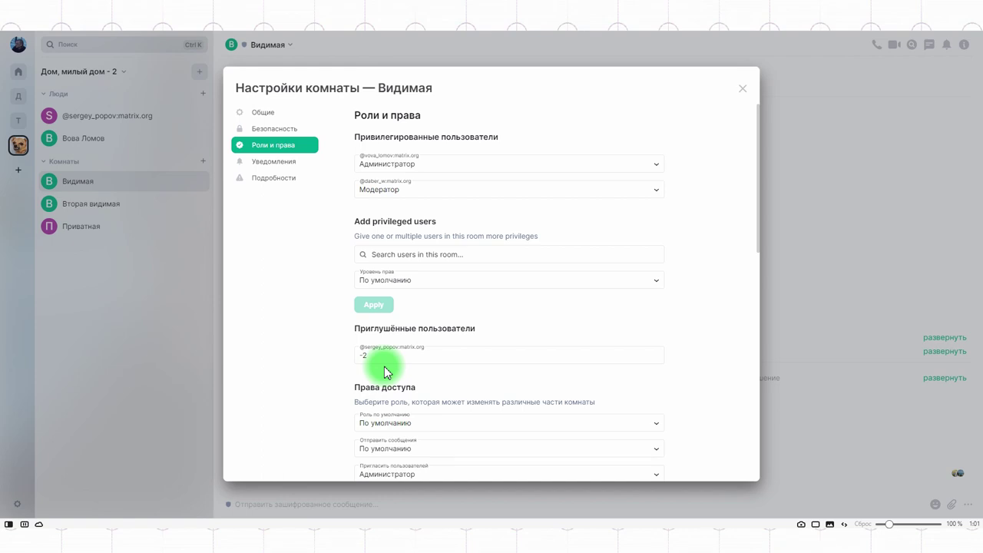
click(742, 90)
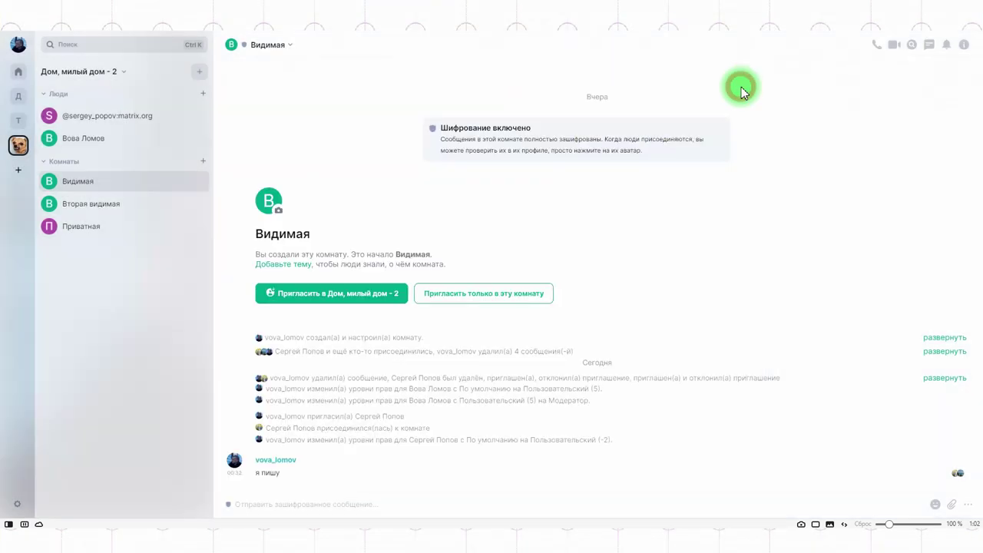
Create a new room named Третья видимая in the space Дом, милый дом - 2
click(202, 161)
click(238, 198)
text(Третья видимая)
click(560, 378)
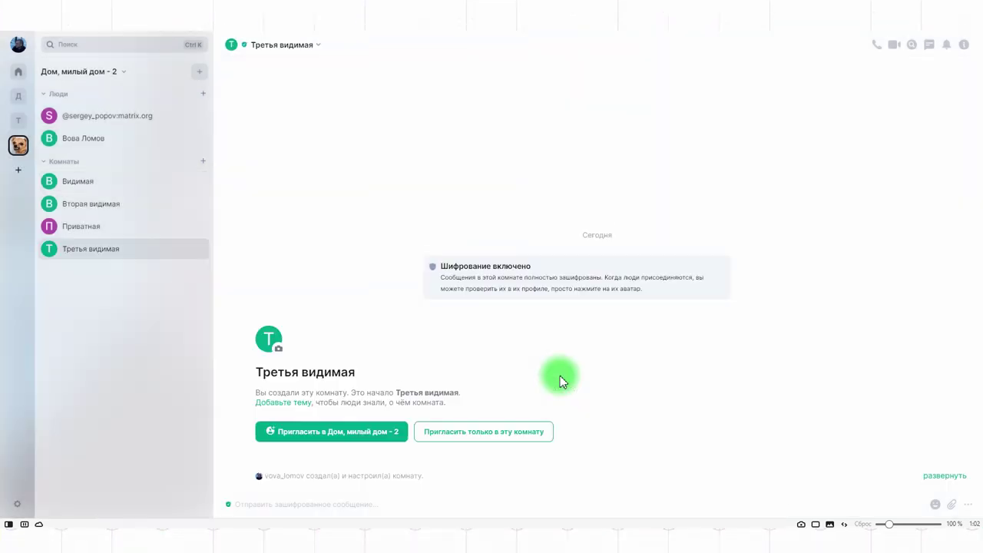
Try to invite an existing space member to the space Дом, милый дом - 2 from the new room, and close the invitation dialog
click(349, 431)
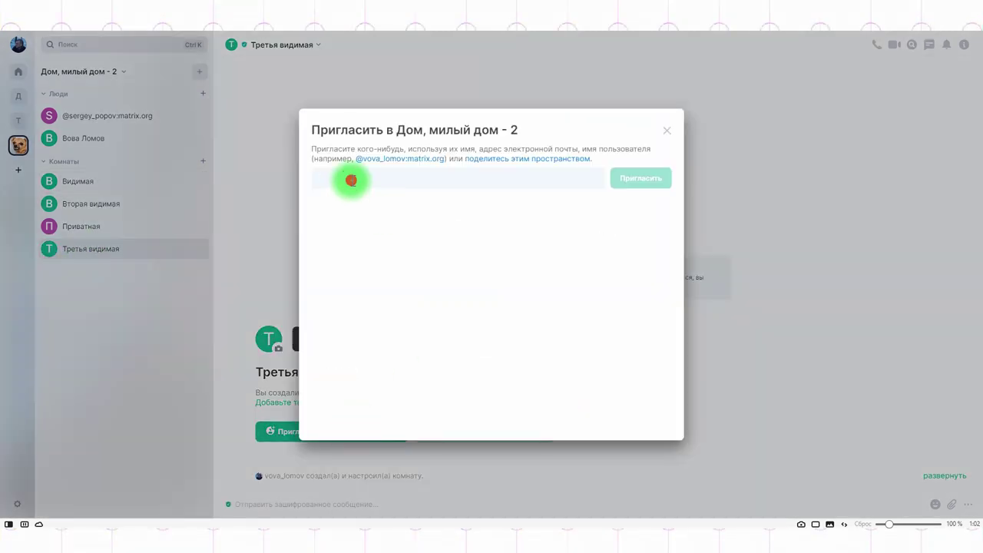
text(вова ло)
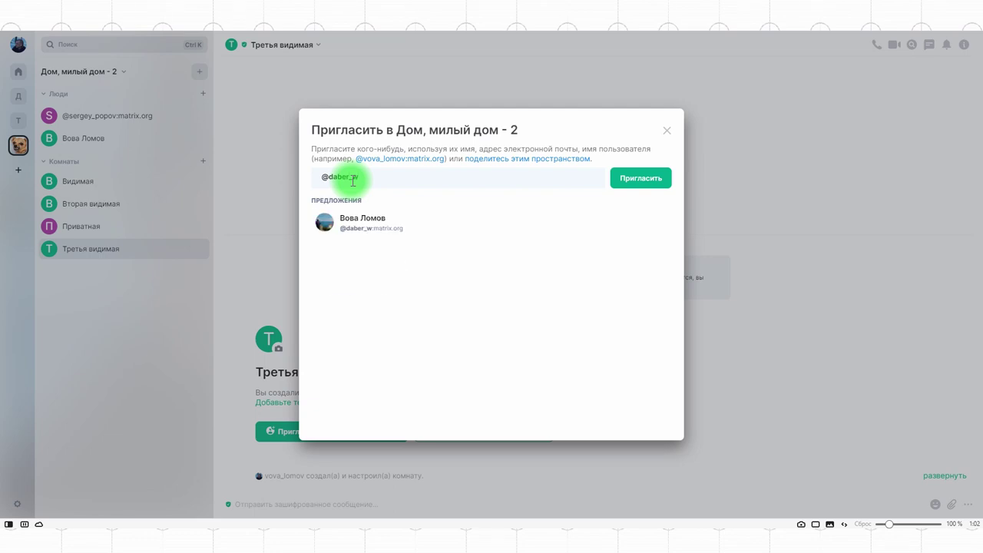
click(369, 223)
click(626, 179)
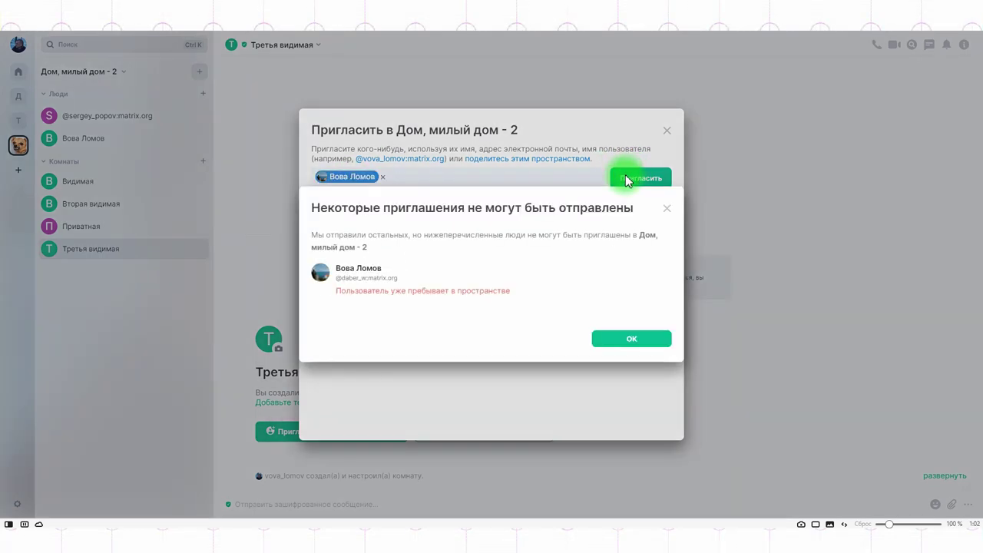
click(632, 339)
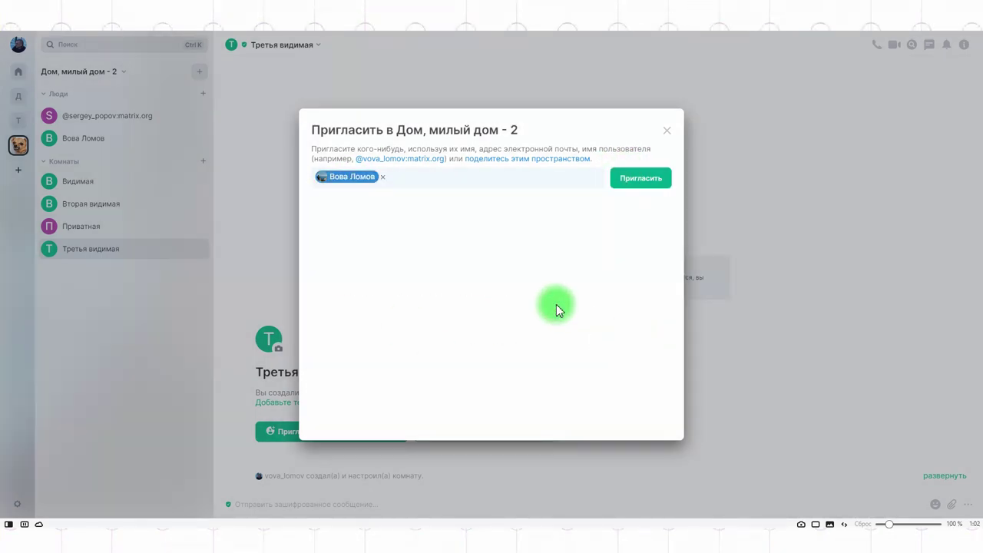
click(666, 129)
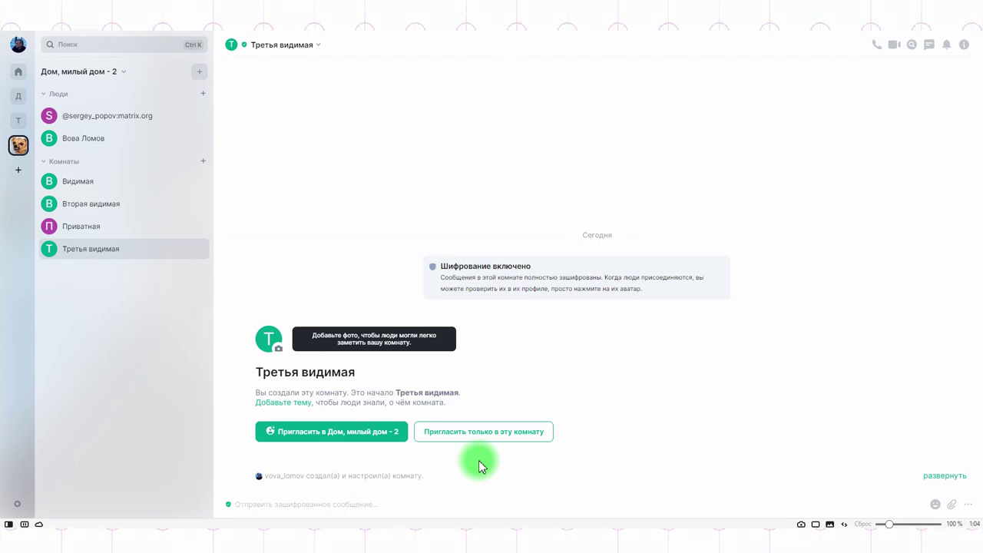
Invite an existing space member only to the room Третья видимая, and accept the invitation from that member's account in the browser
click(465, 434)
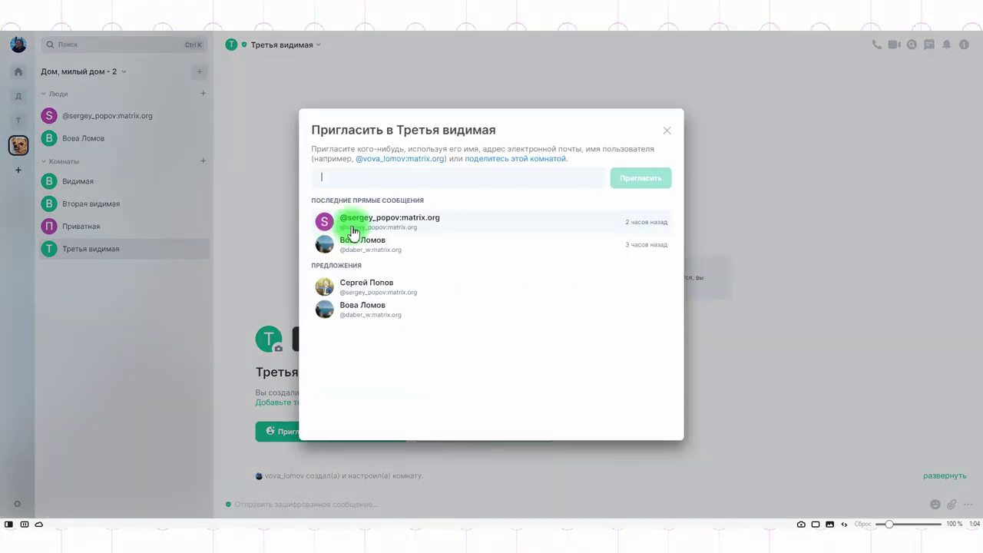
click(379, 311)
click(636, 178)
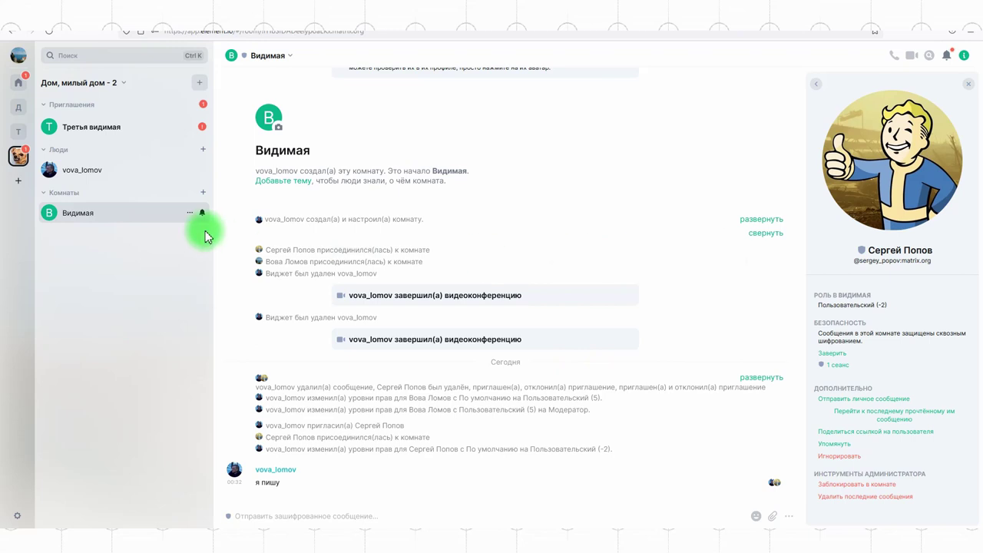
click(98, 127)
click(547, 303)
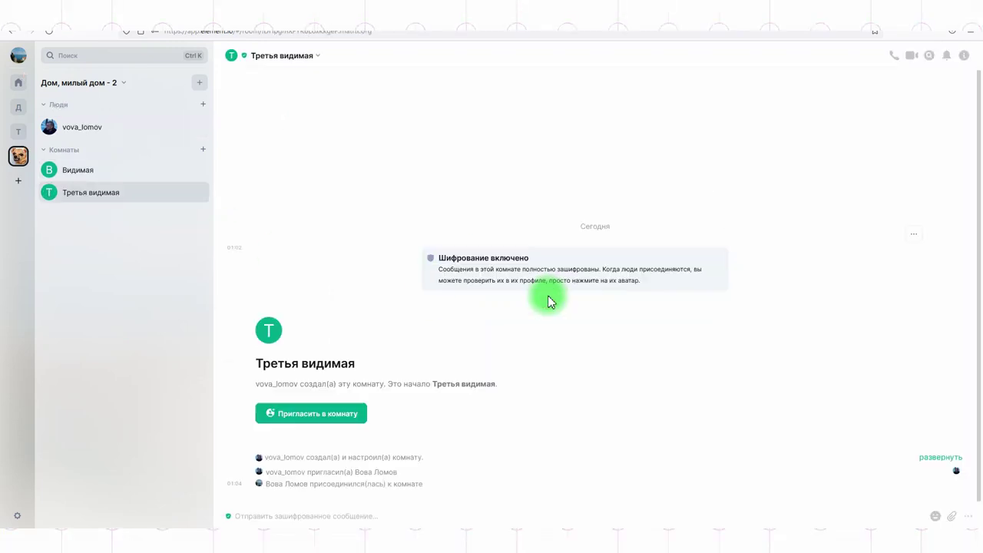
Switch to the administrator's account and examine the access permissions in the roles settings of the room Третья видимая
click(116, 527)
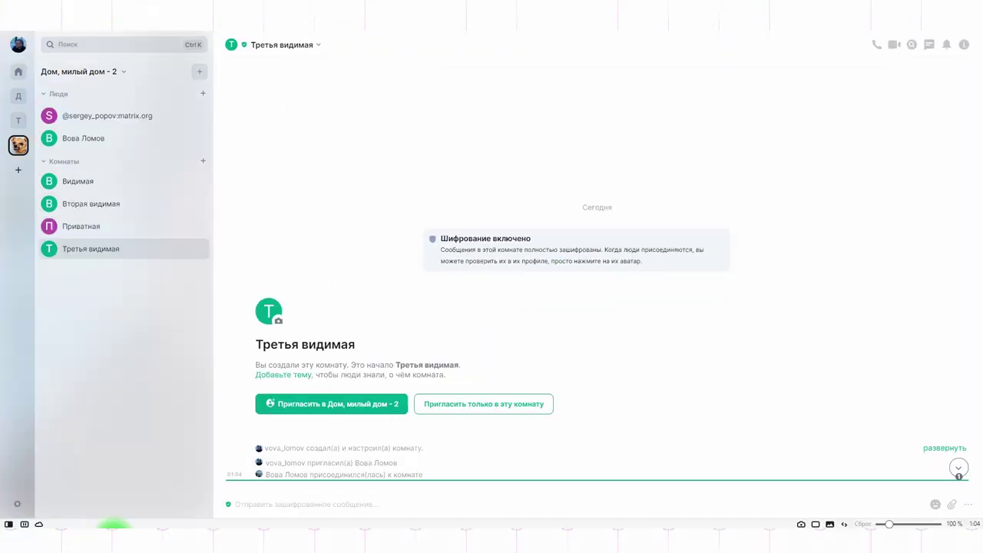
click(190, 249)
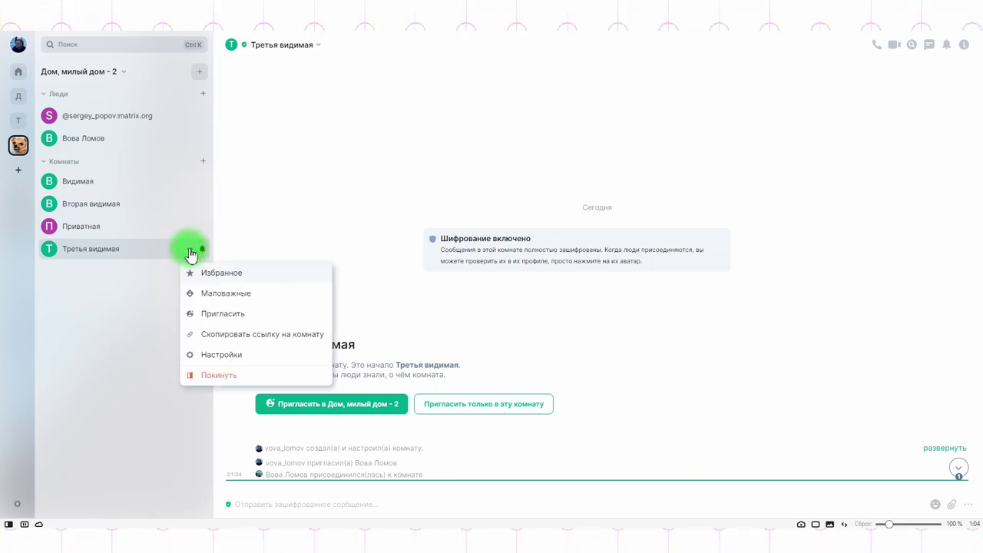
click(237, 356)
click(276, 146)
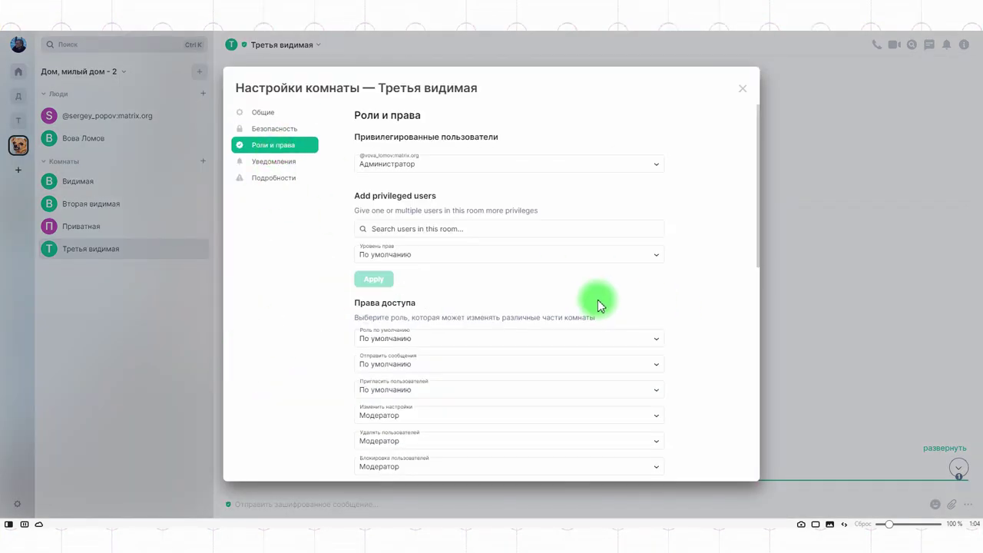
scroll(585, 287, down, 2)
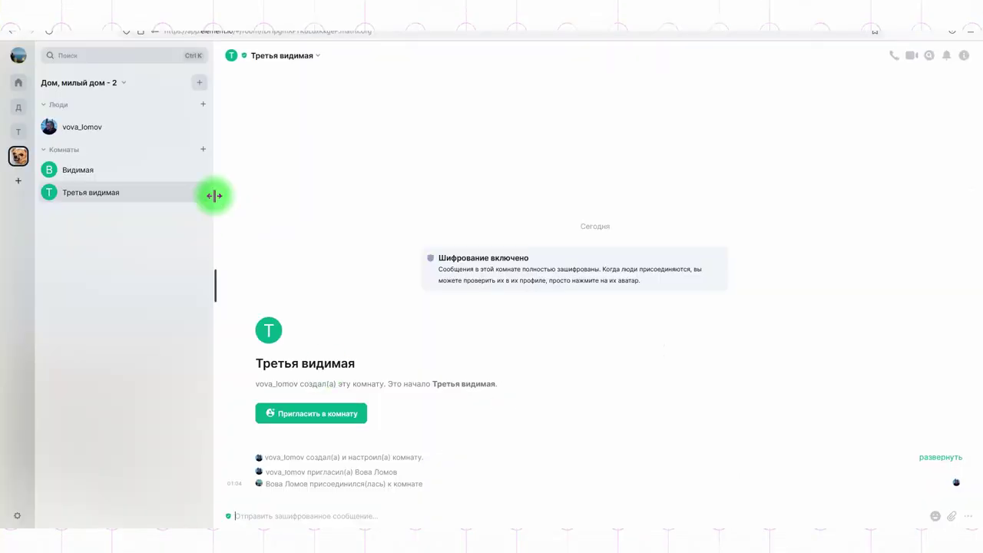
Check the room Третья видимая's general and roles settings from the invited member's account, and close the settings
click(189, 196)
click(235, 303)
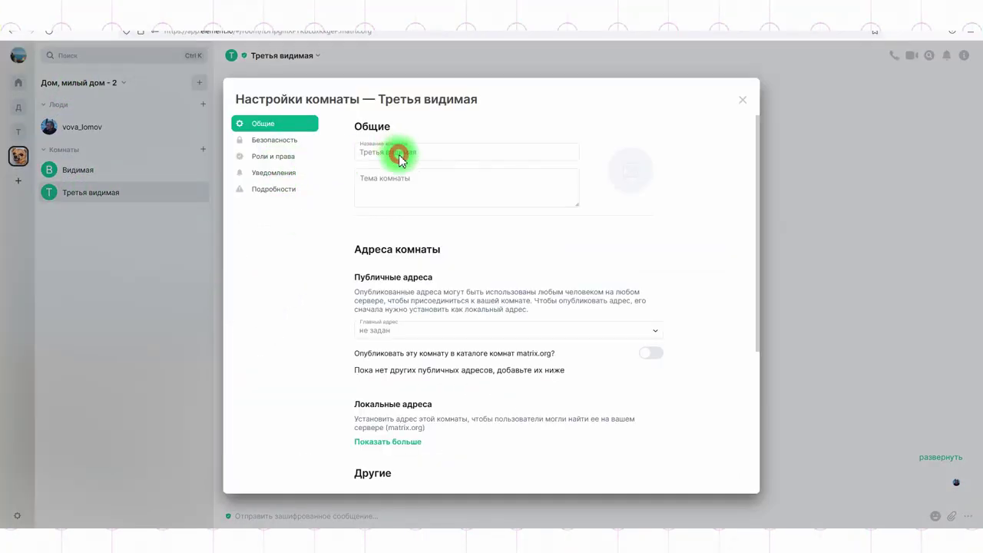
click(277, 158)
click(741, 100)
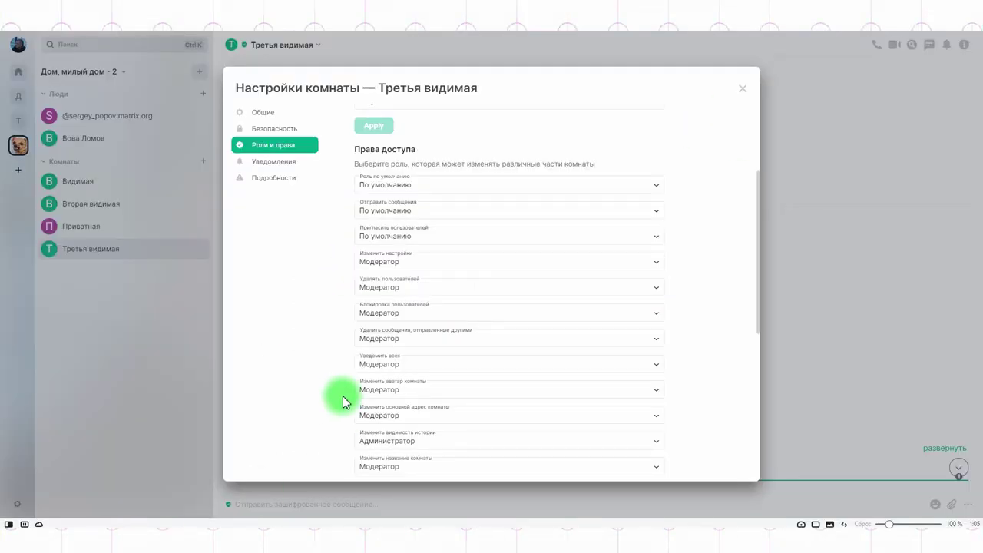
From the administrator's account, set the permission Пригласить пользователей to Модератор and Удалить сообщения, отправленные другими to По умолчанию
scroll(563, 274, up, 4)
scroll(464, 316, down, 3)
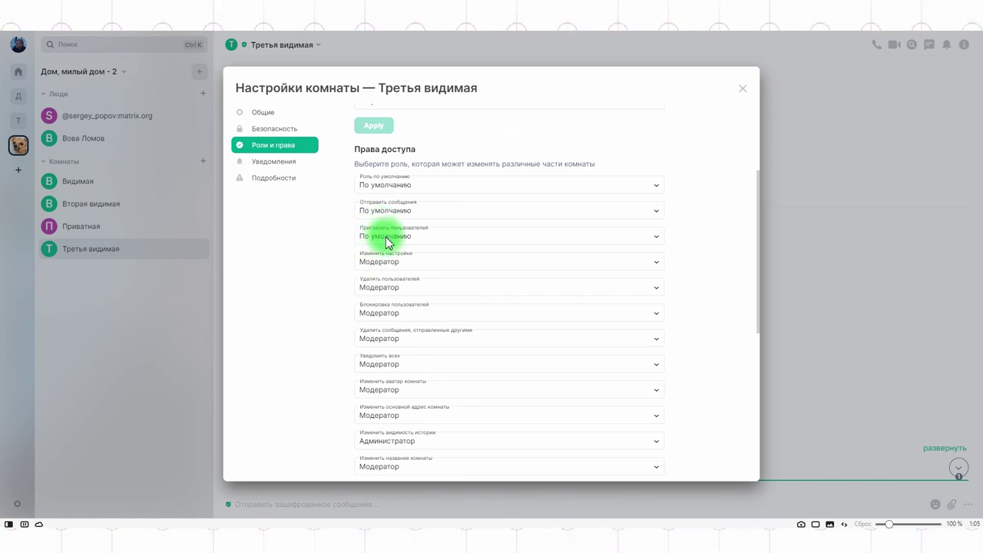
click(386, 238)
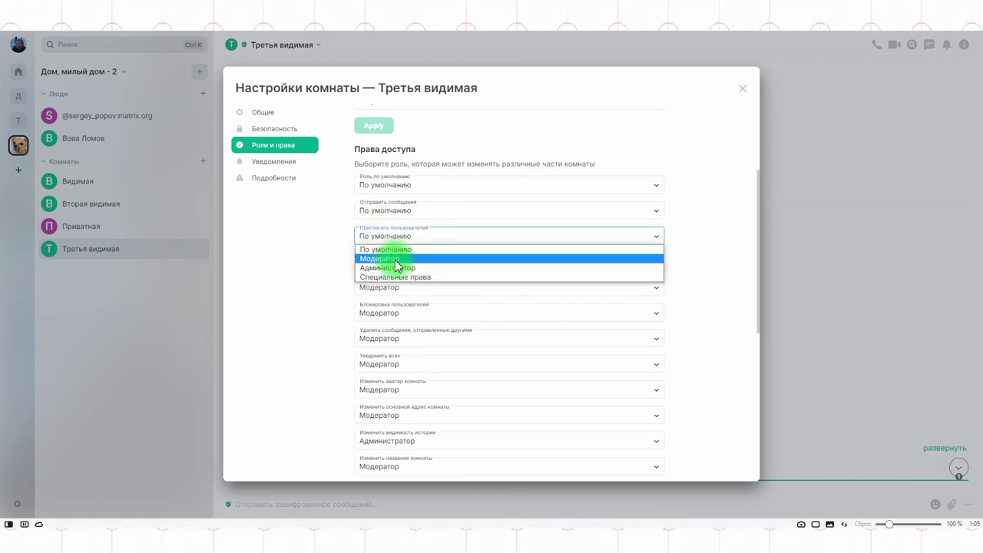
click(397, 260)
click(398, 338)
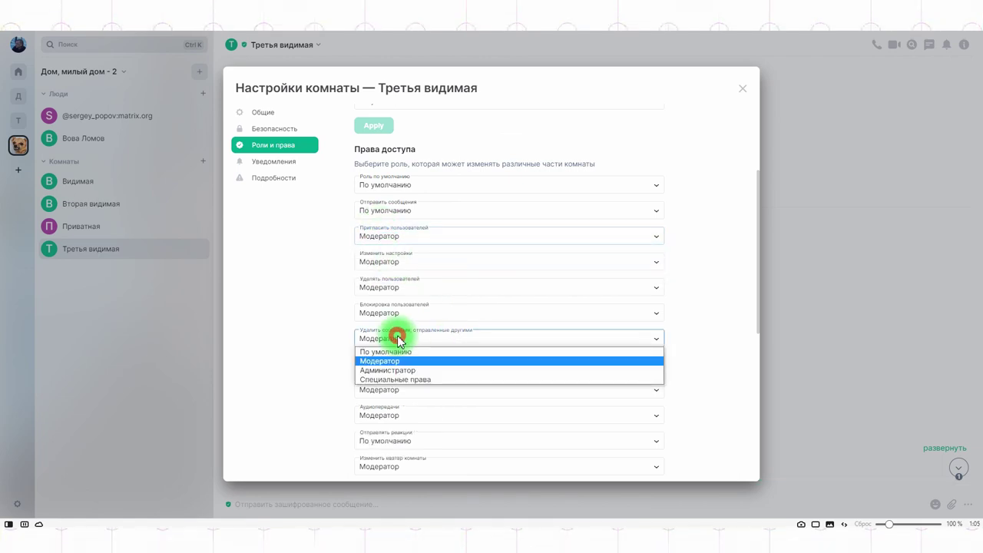
click(396, 350)
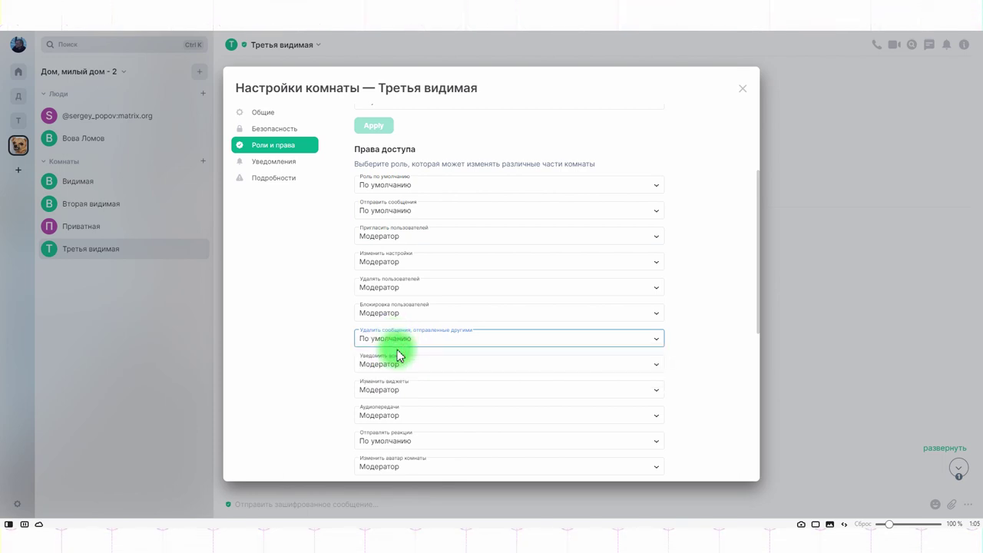
Set the room permission Отправлять реакции to Администратор
scroll(513, 378, down, 2)
click(397, 340)
click(390, 371)
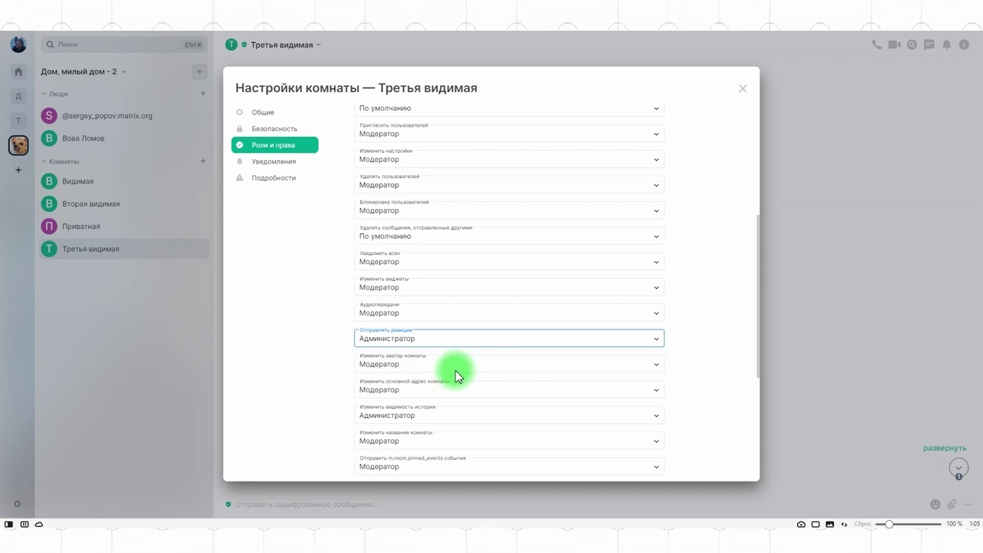
Add the invited member as a privileged user of the room with the level Модератор
scroll(695, 345, up, 5)
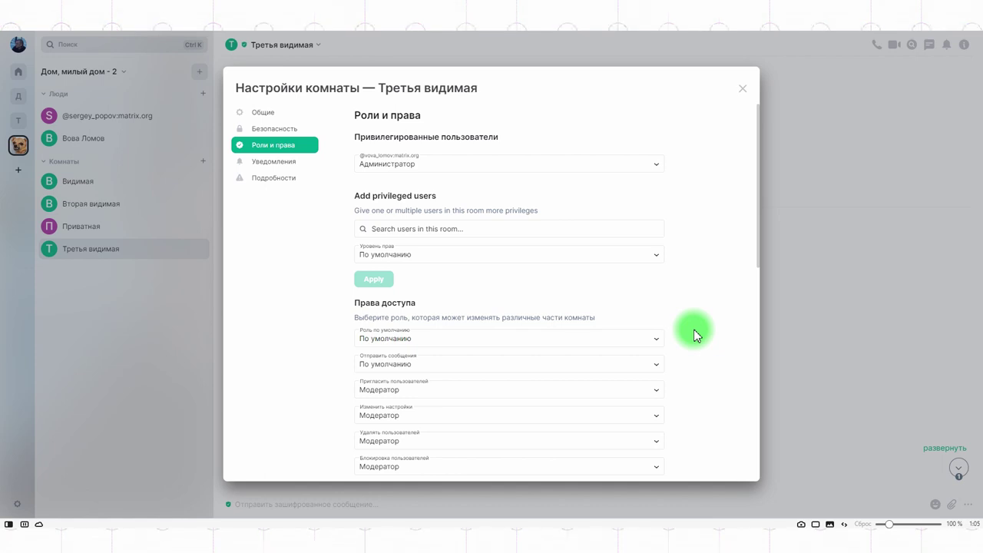
click(387, 226)
text(dab)
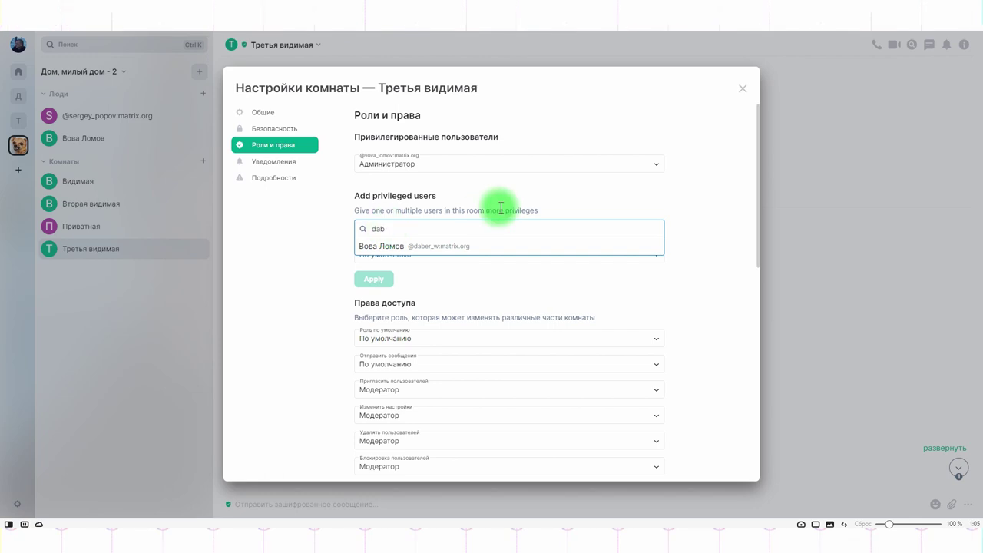
click(491, 244)
click(449, 261)
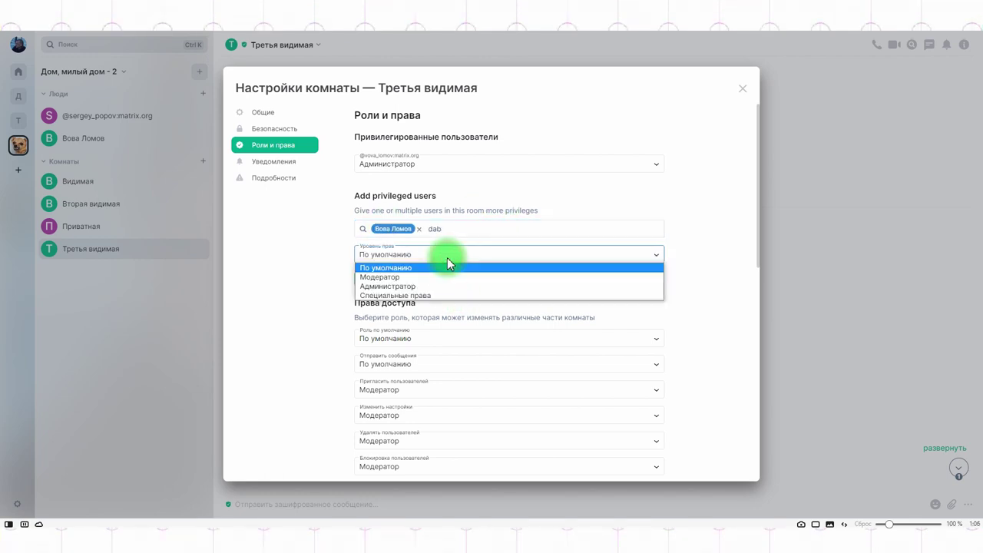
click(401, 276)
click(376, 278)
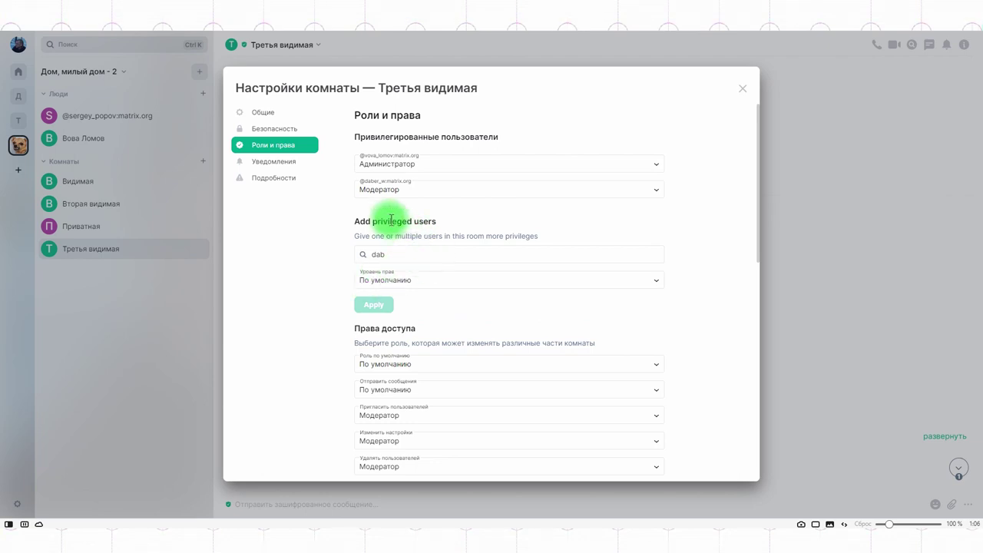
Examine the role options available for the new moderator and the room's list of access permissions
click(374, 192)
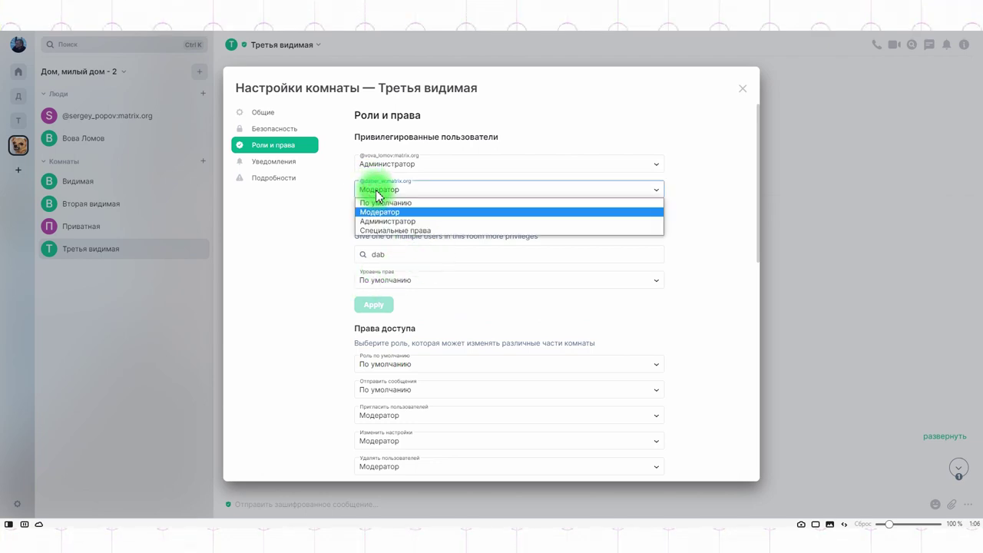
click(376, 192)
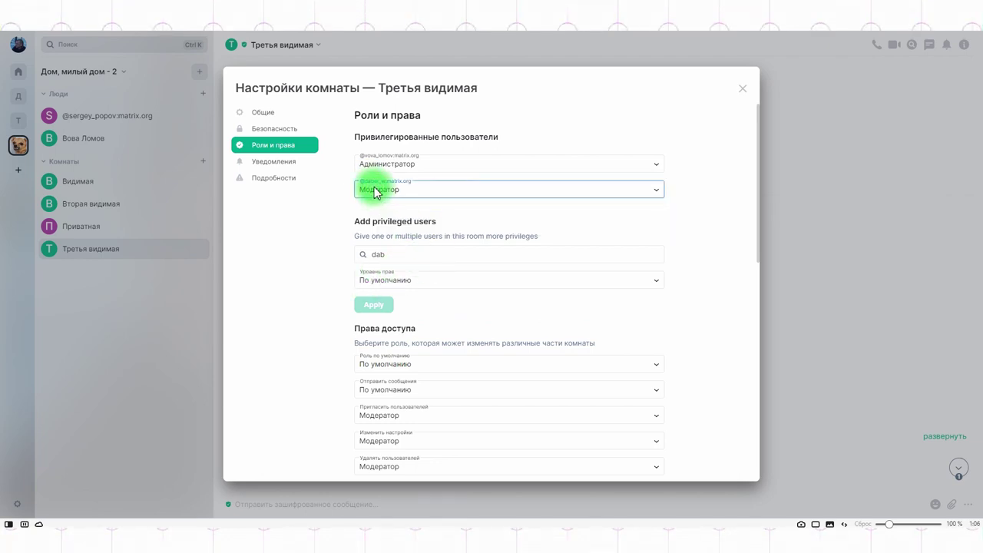
scroll(476, 353, down, 2)
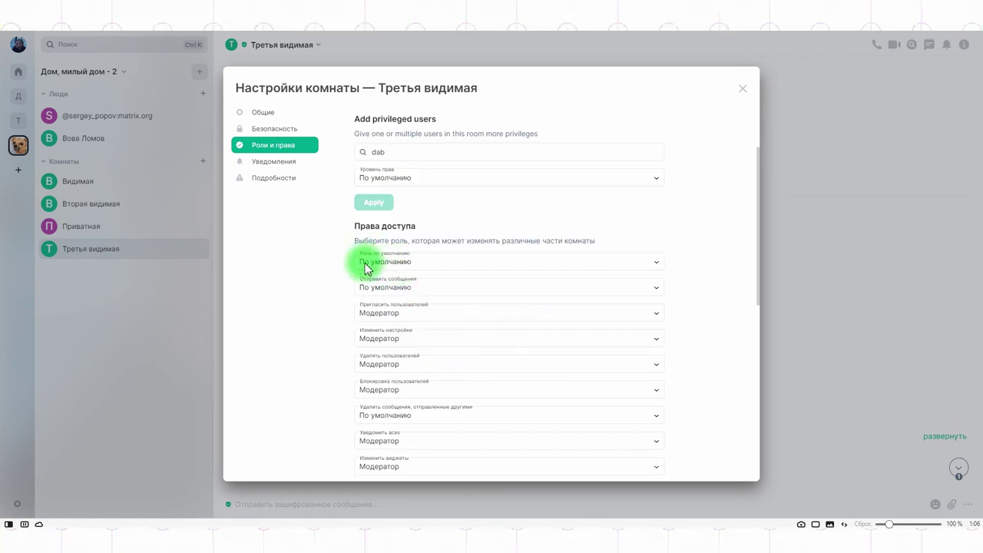
scroll(491, 351, down, 4)
scroll(496, 351, up, 2)
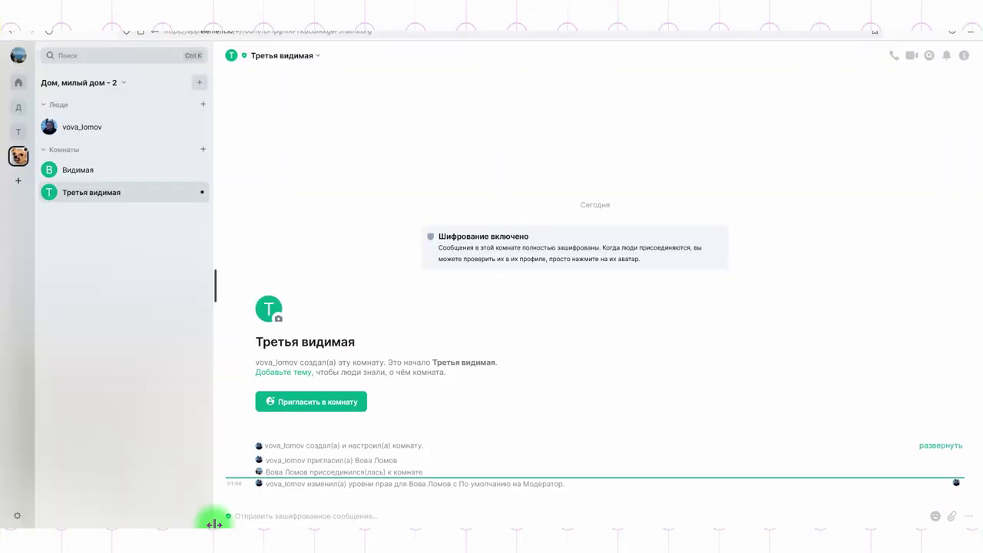
From the moderator's account, check the general and roles settings of the room Третья видимая, and close the settings
click(190, 192)
click(222, 298)
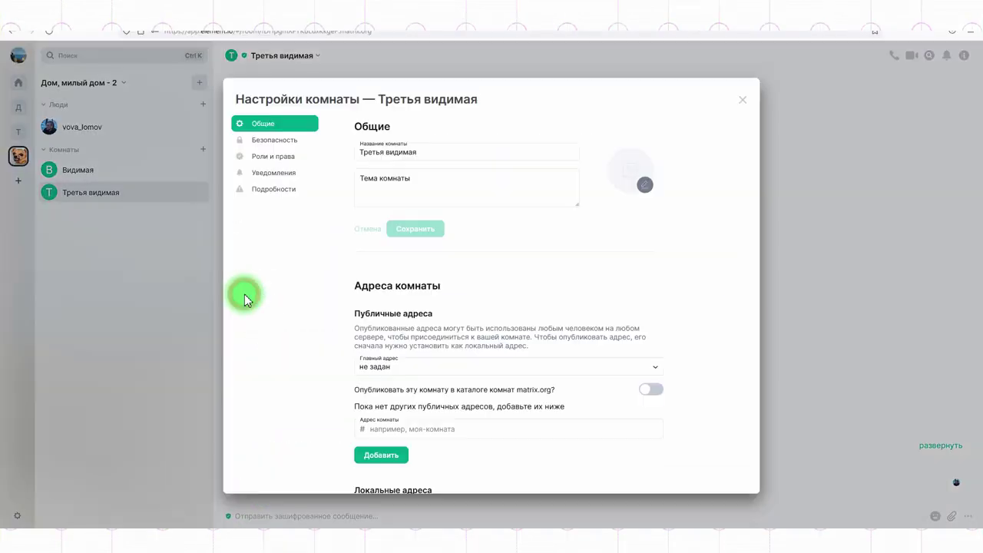
click(396, 152)
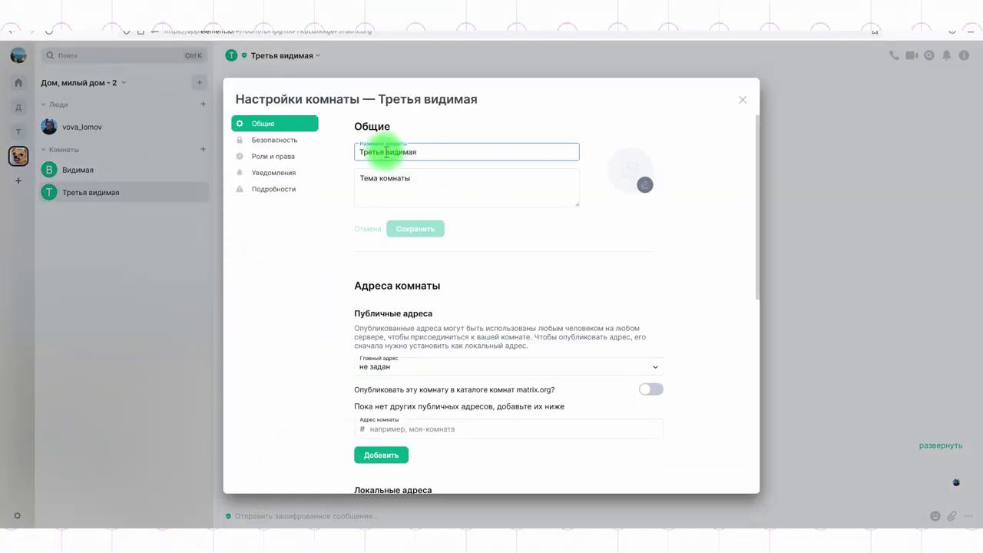
click(276, 159)
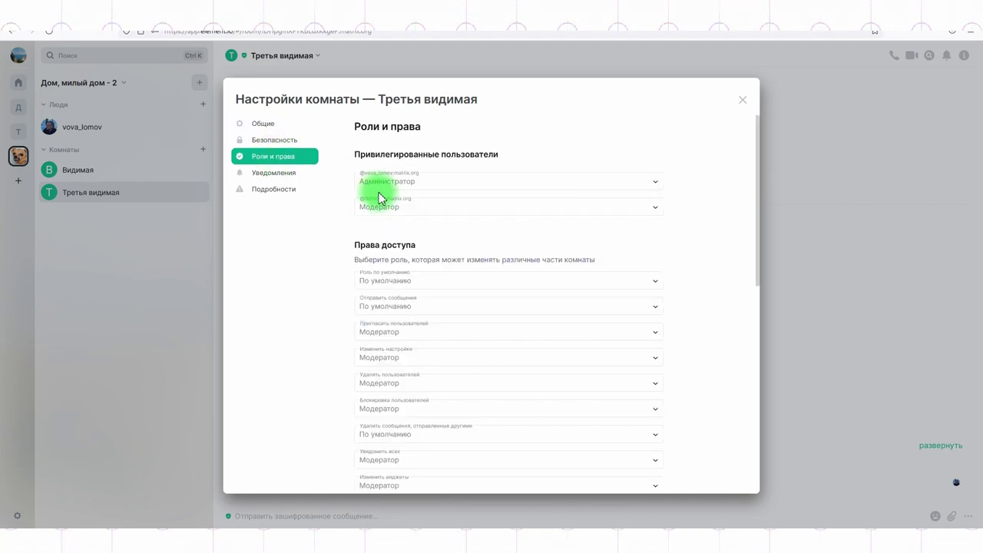
click(742, 100)
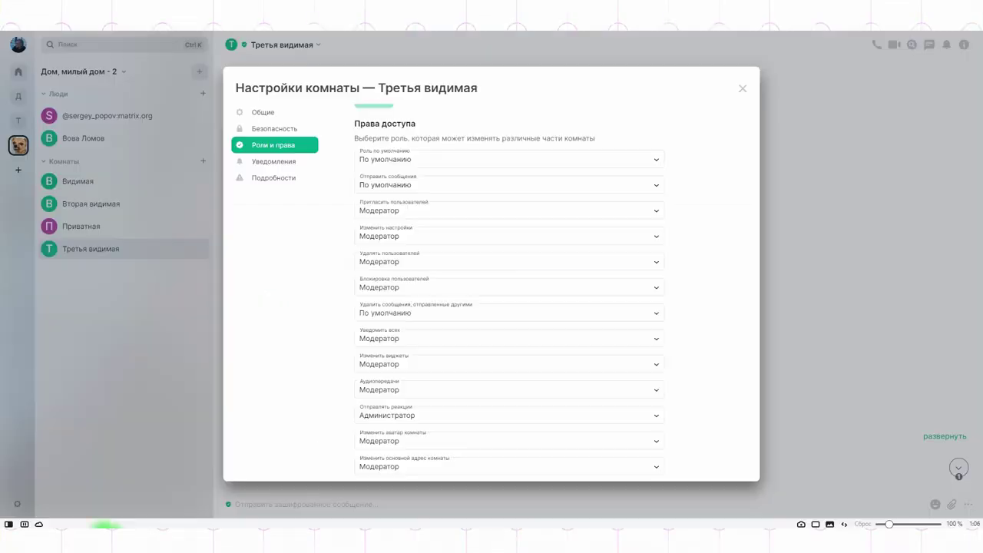
Invite a second space member only to the room Третья видимая from the administrator's account, and accept the invitation from that member's account
scroll(424, 329, up, 3)
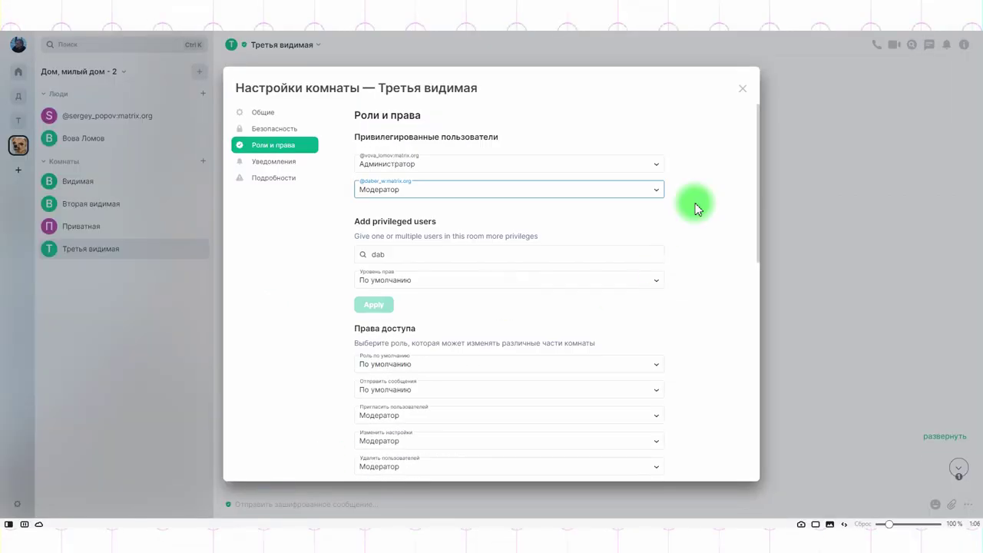
click(742, 89)
click(491, 391)
click(423, 261)
click(632, 175)
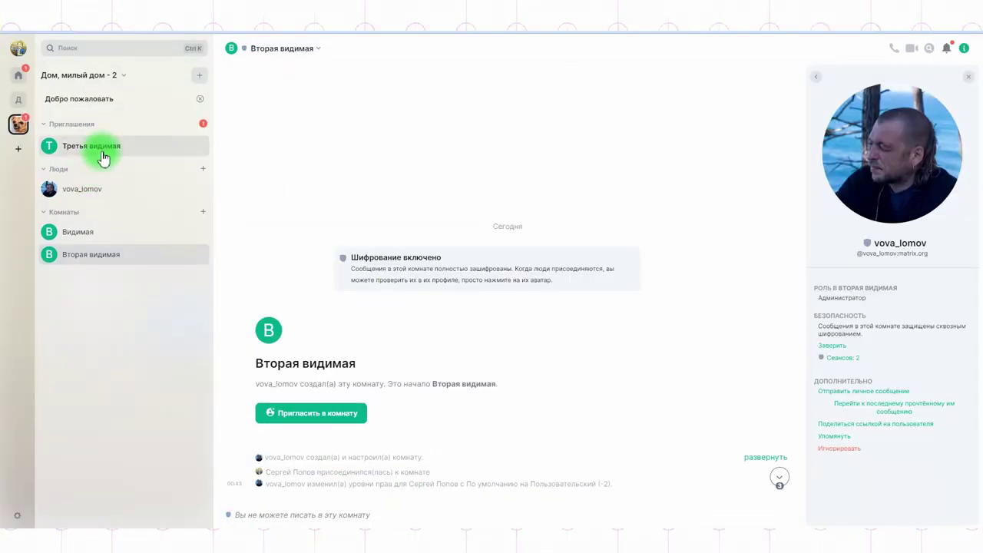
click(91, 146)
click(620, 301)
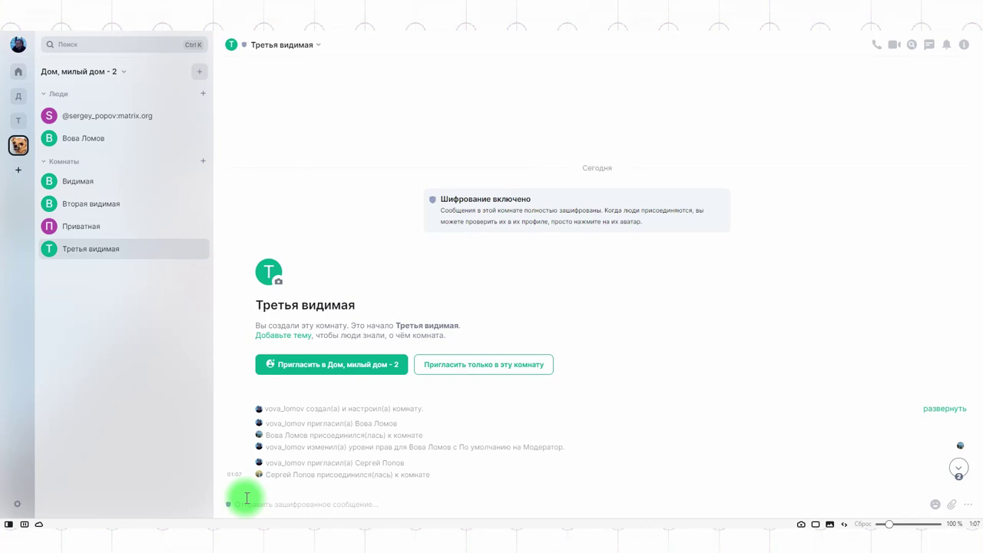
As administrator, assign the second invited member the custom privilege level -2 in the room Третья видимая, and close the settings
click(189, 250)
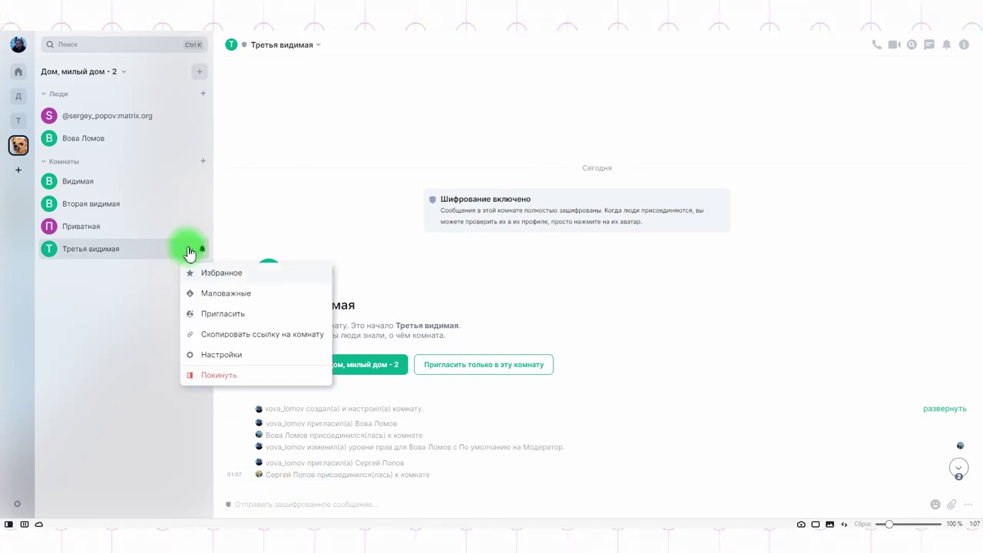
click(225, 354)
click(274, 146)
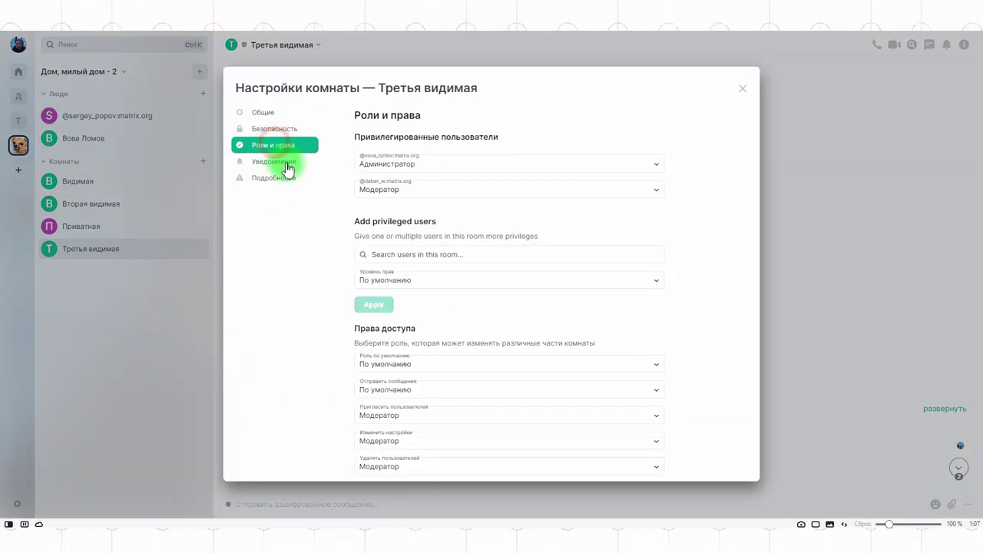
click(401, 255)
text(сер)
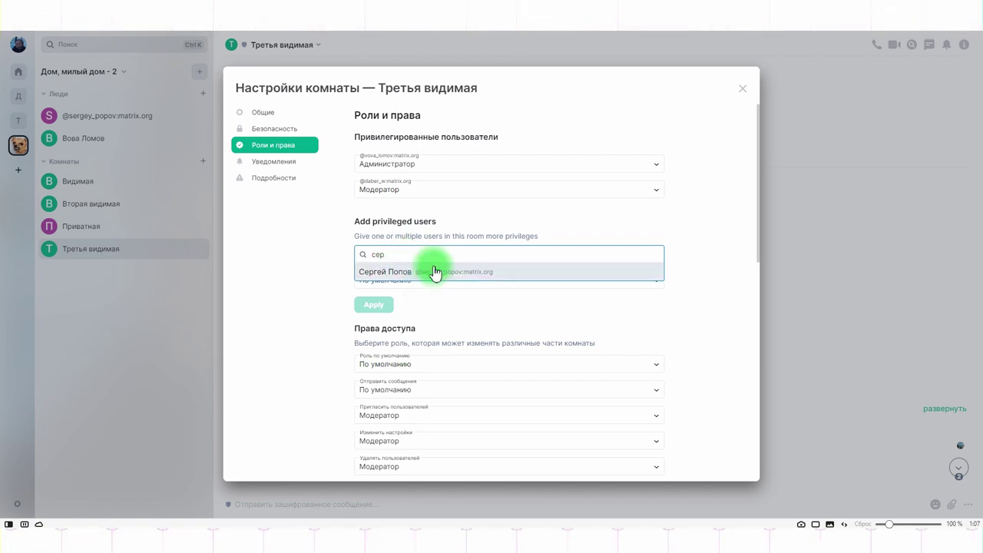
click(428, 281)
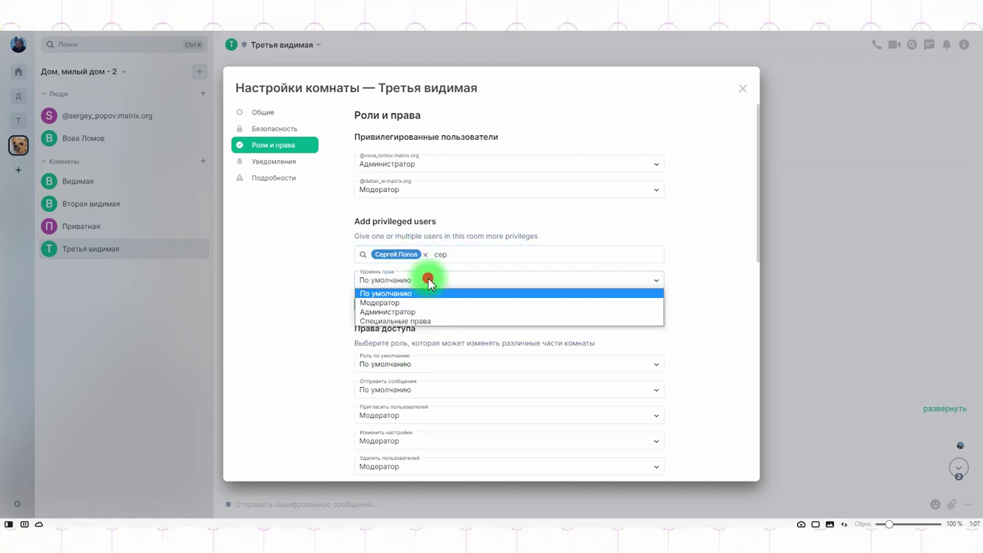
click(423, 321)
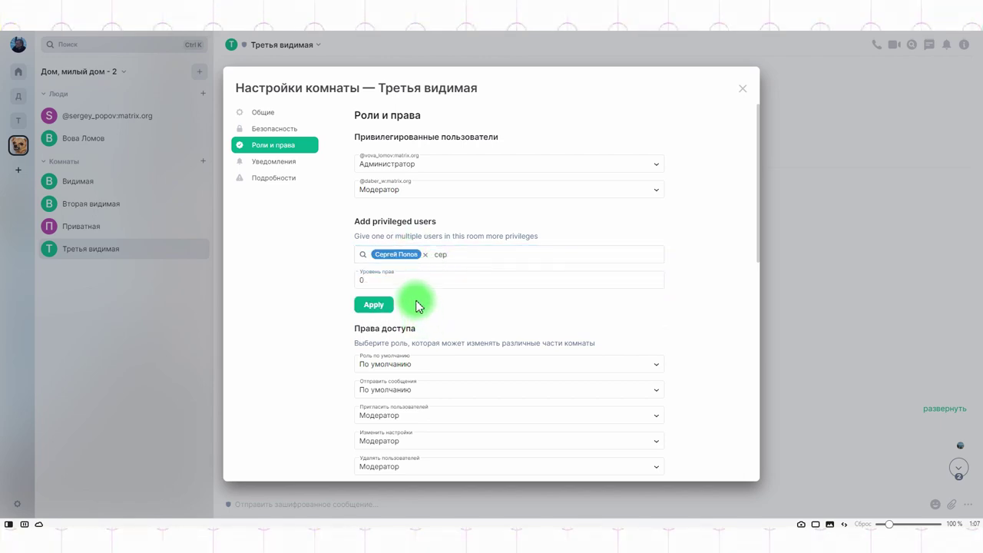
double_click(375, 281)
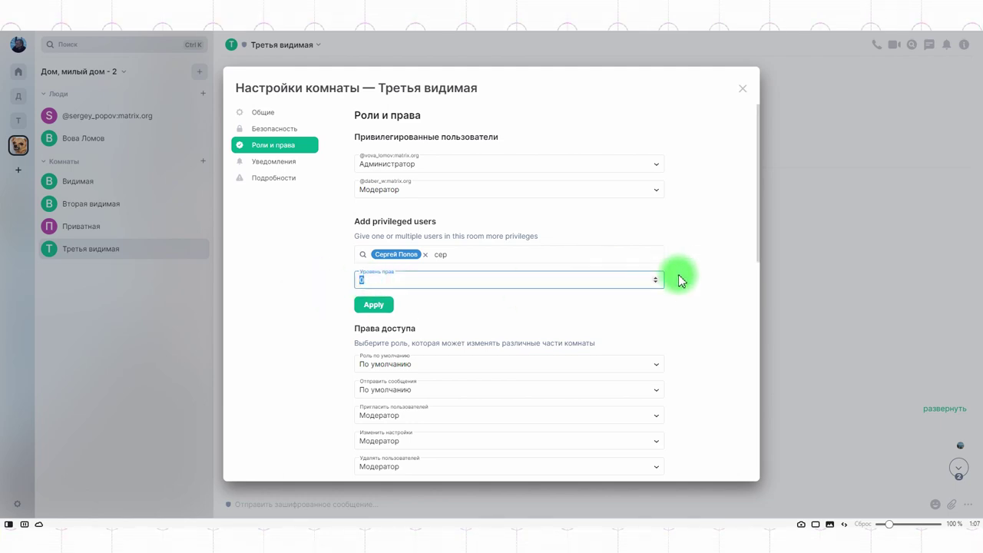
click(379, 306)
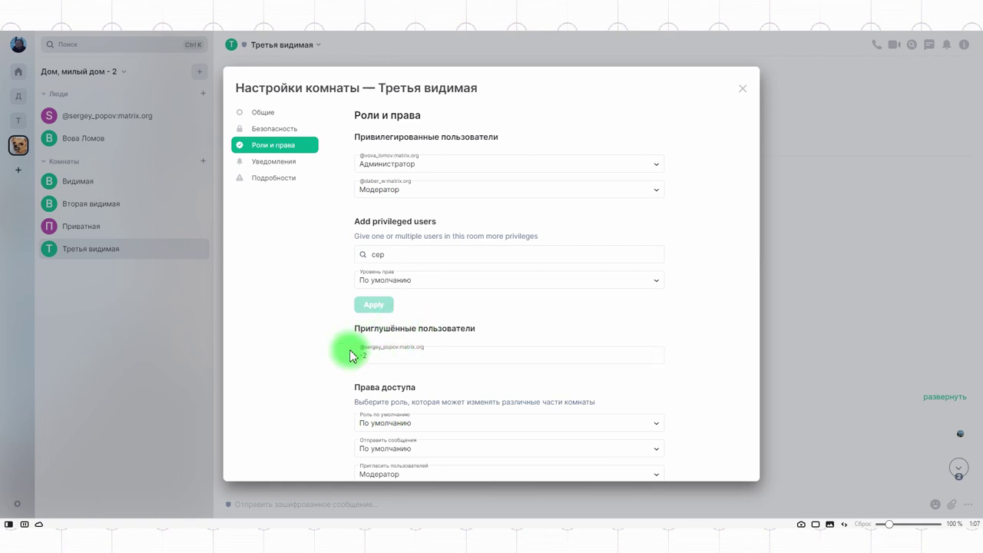
click(742, 88)
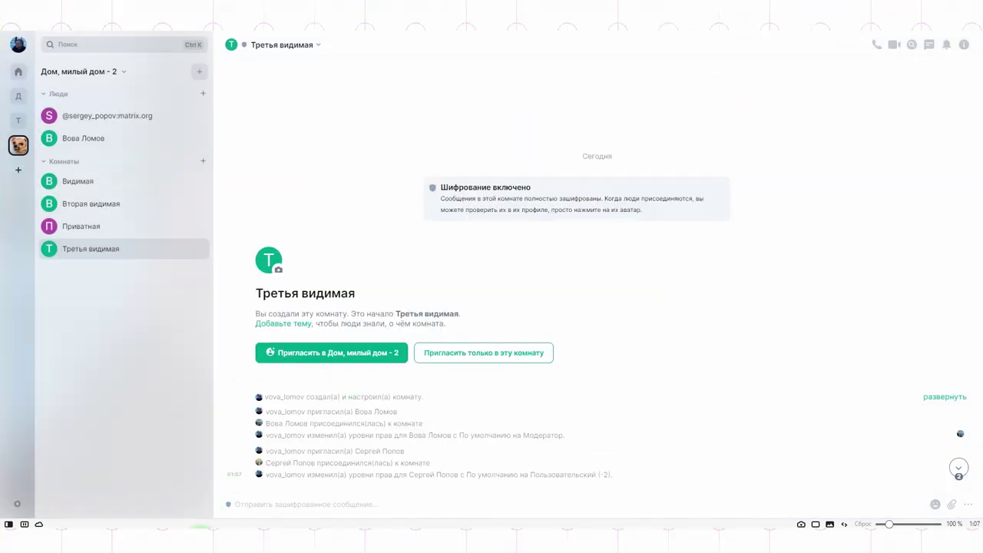